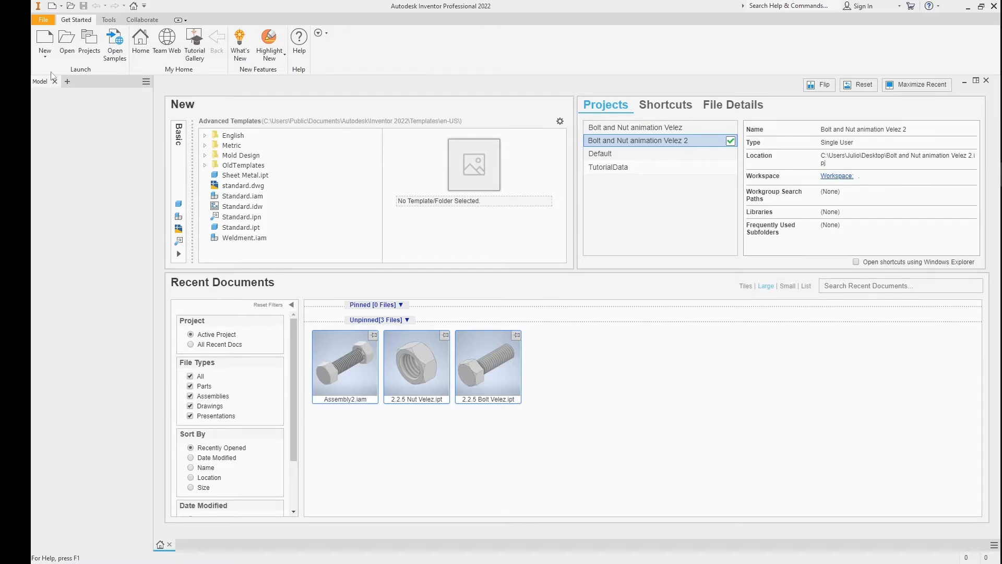
Create a new assembly from the English Standard (in).iam template.
click(53, 44)
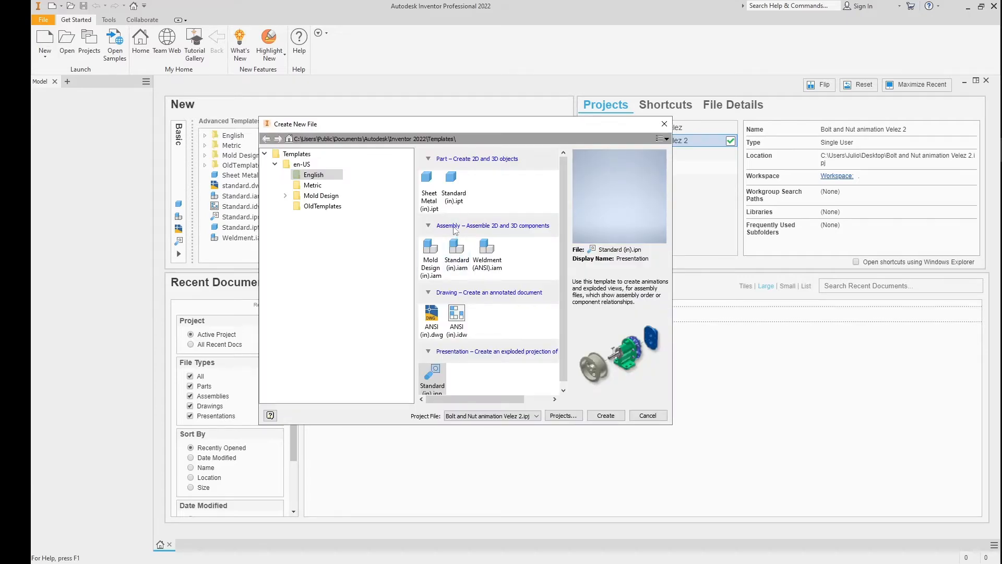
click(452, 266)
click(605, 417)
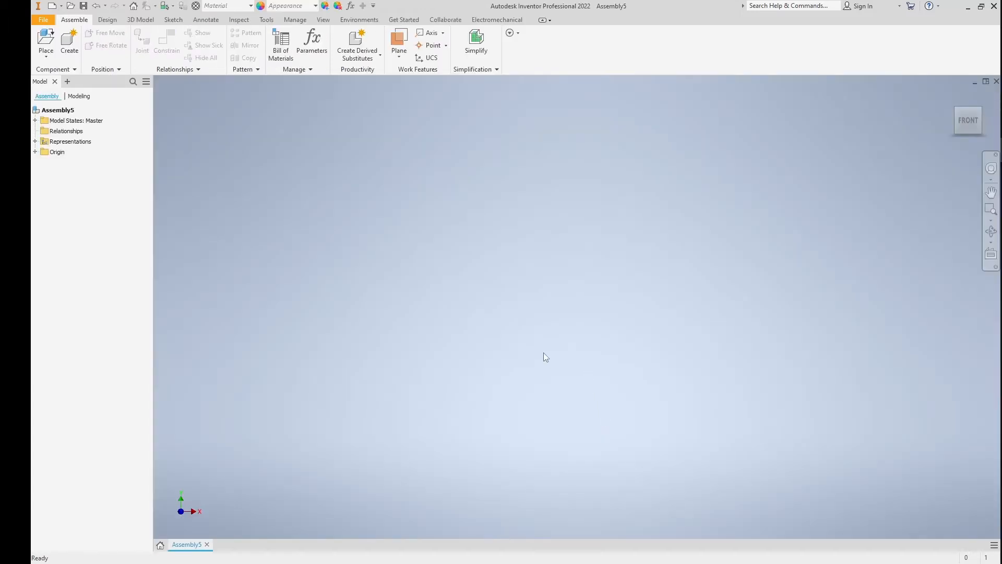
Place one instance of the 2.2.5 Bolt part in the assembly and show it in the isometric home view.
click(45, 40)
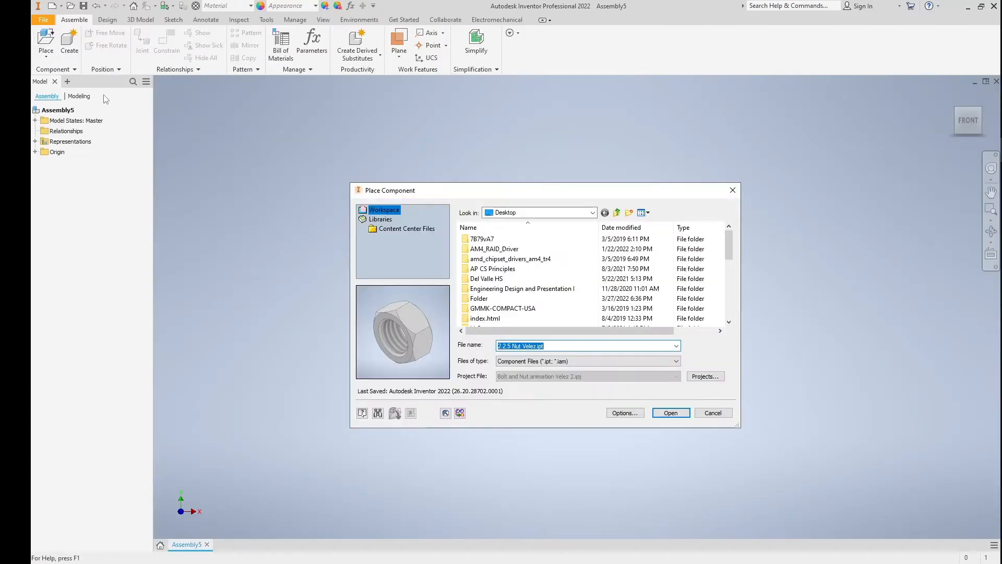
scroll(504, 289, down, 6)
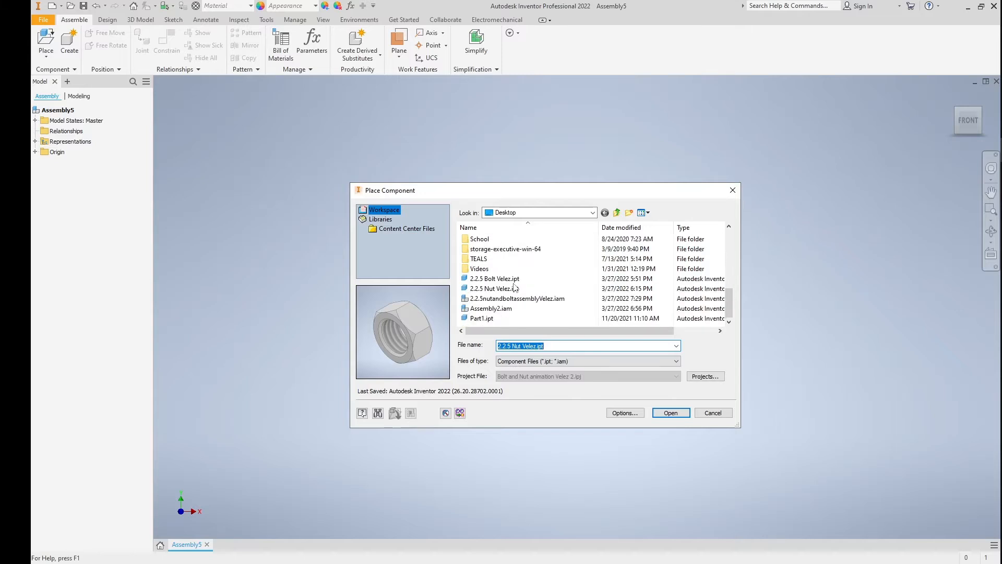
click(498, 278)
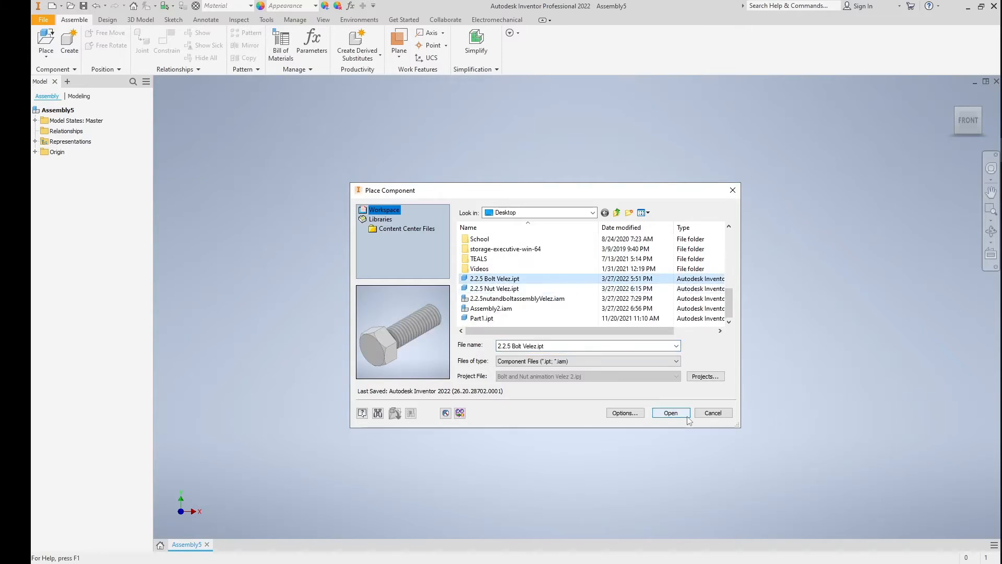
click(671, 412)
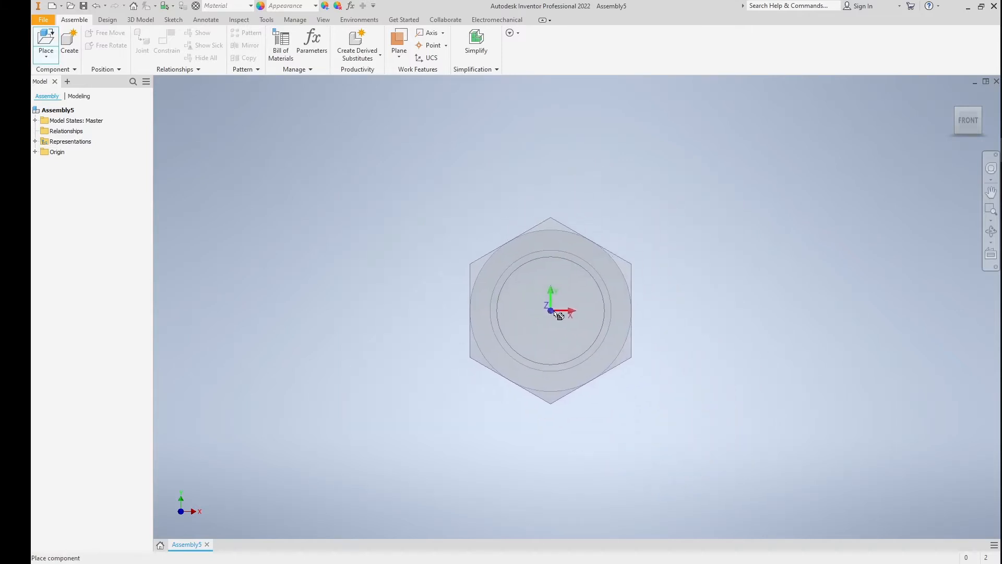
click(535, 321)
key(F6)
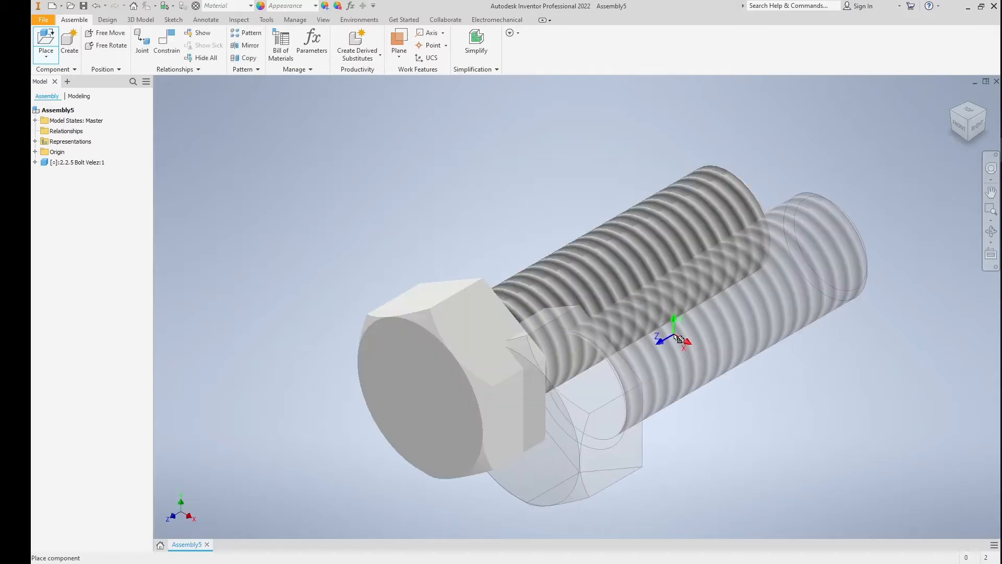
key(Escape)
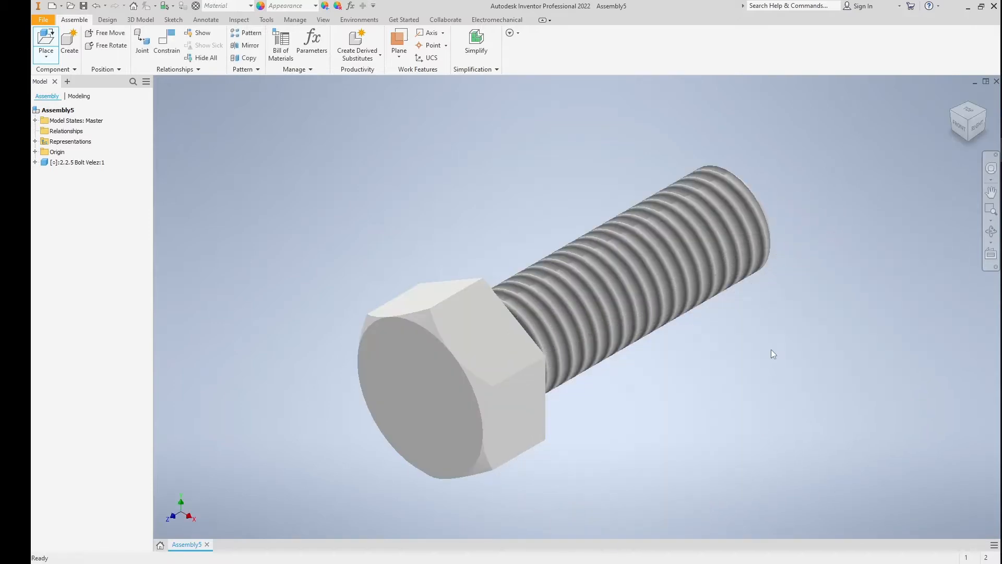
Place one instance of the 2.2.5 Nut part beside the threaded end of the bolt.
click(46, 42)
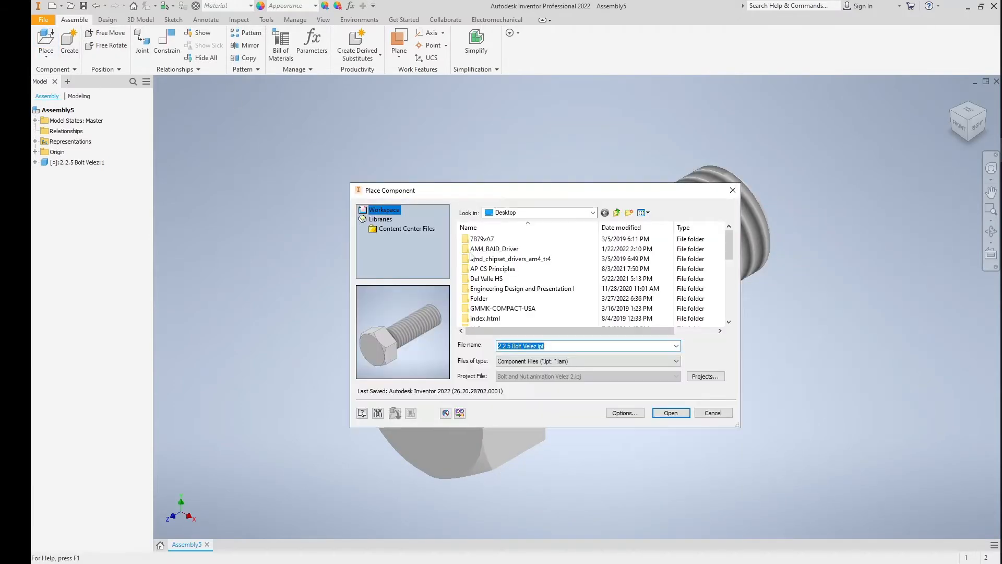
click(495, 289)
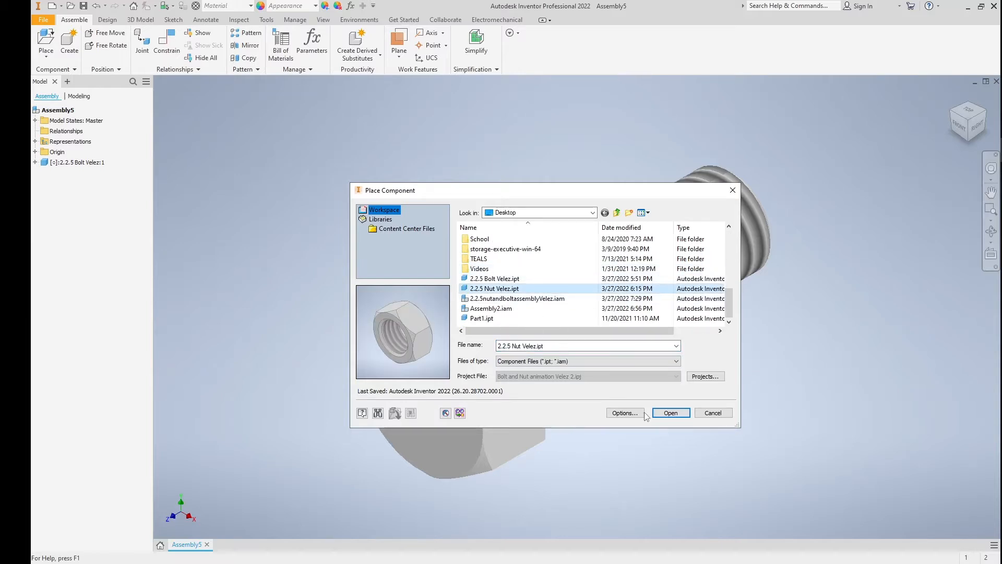
click(671, 412)
click(838, 201)
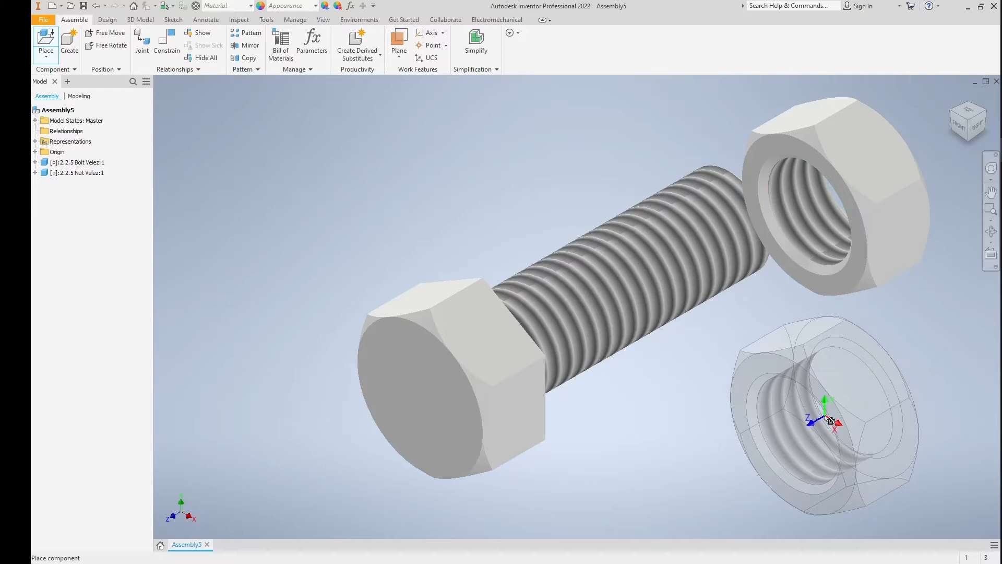
key(Escape)
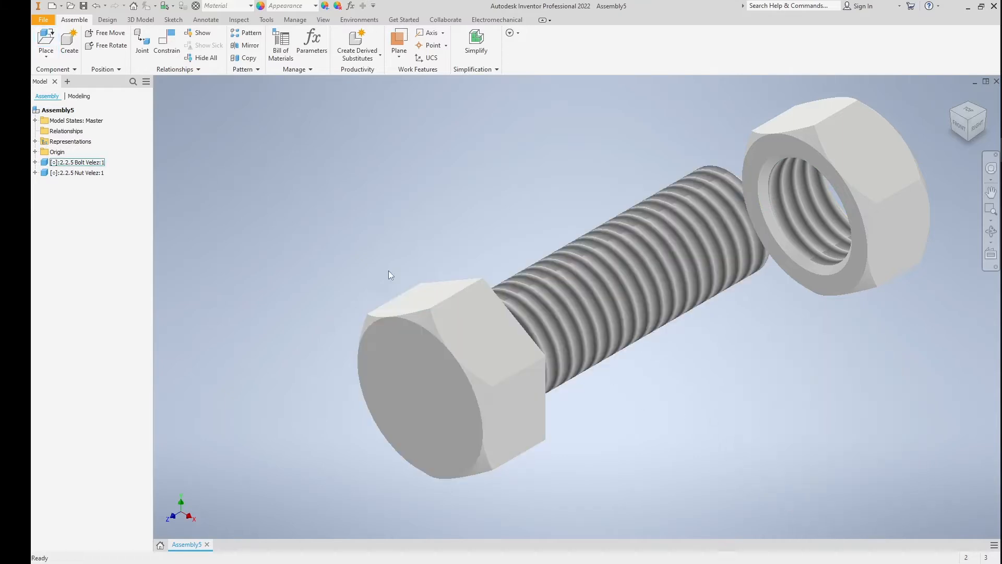
Mate the bolt's centre axis to the axis of the nut's threaded hole with a 0.000 in offset.
click(167, 45)
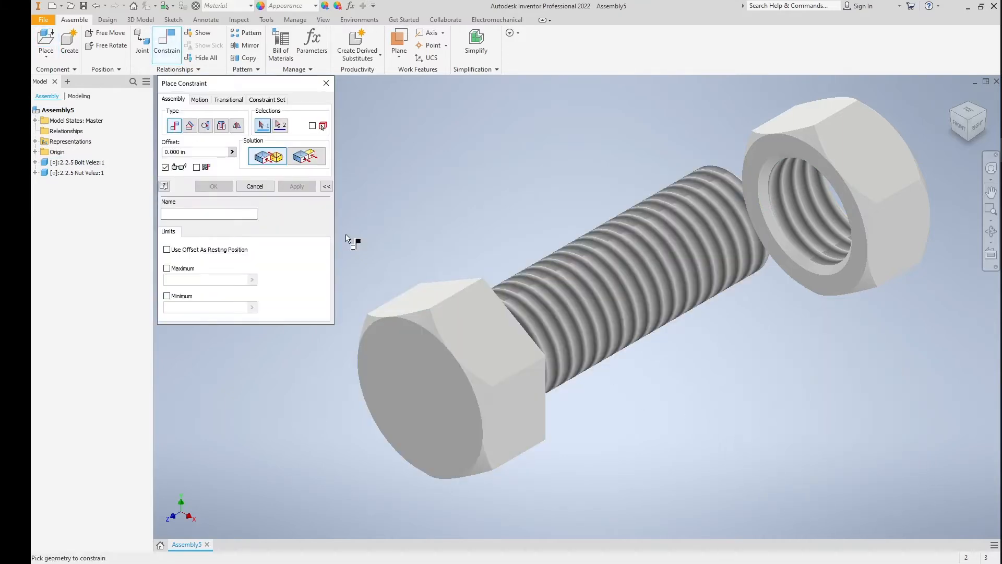
click(587, 303)
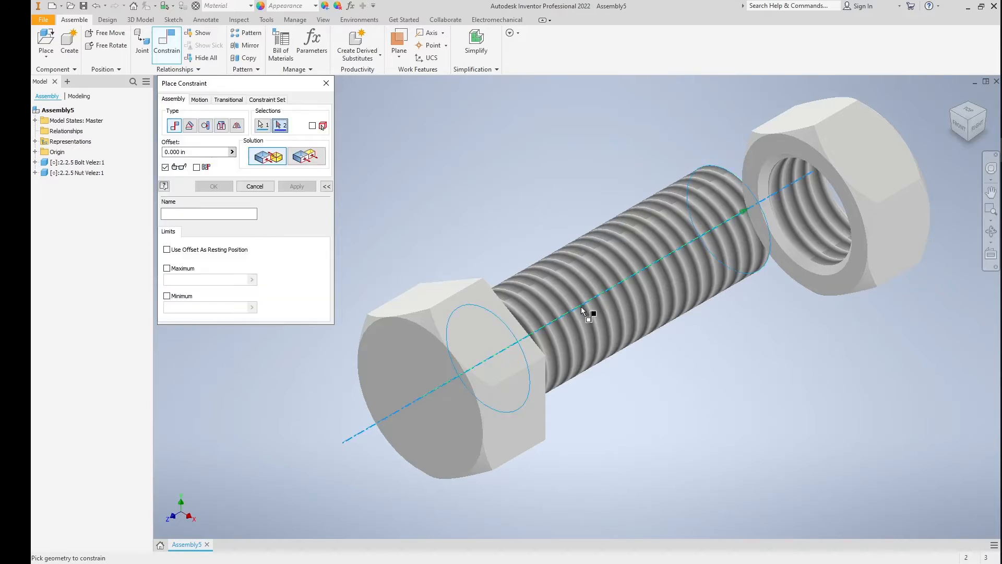
click(816, 231)
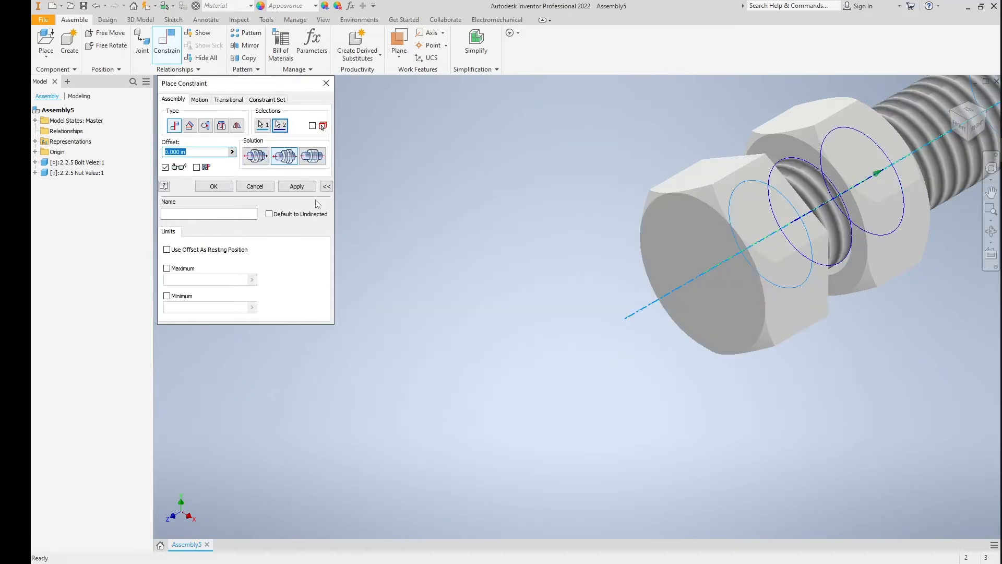
click(227, 188)
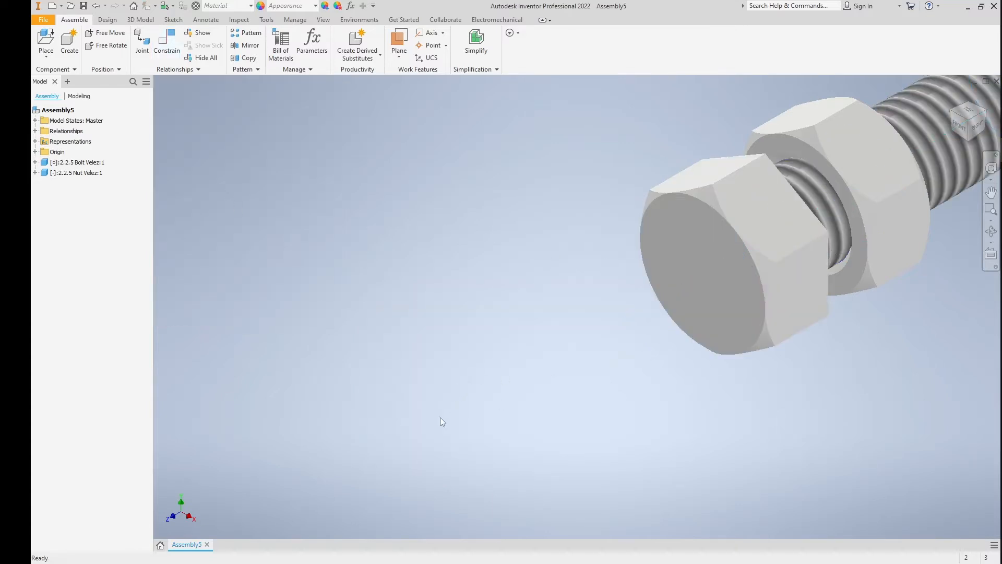
Set up a Mate constraint between the underside of the bolt head and the nut face that faces it.
middle_drag(440, 421, 360, 447)
middle_drag(548, 397, 412, 418)
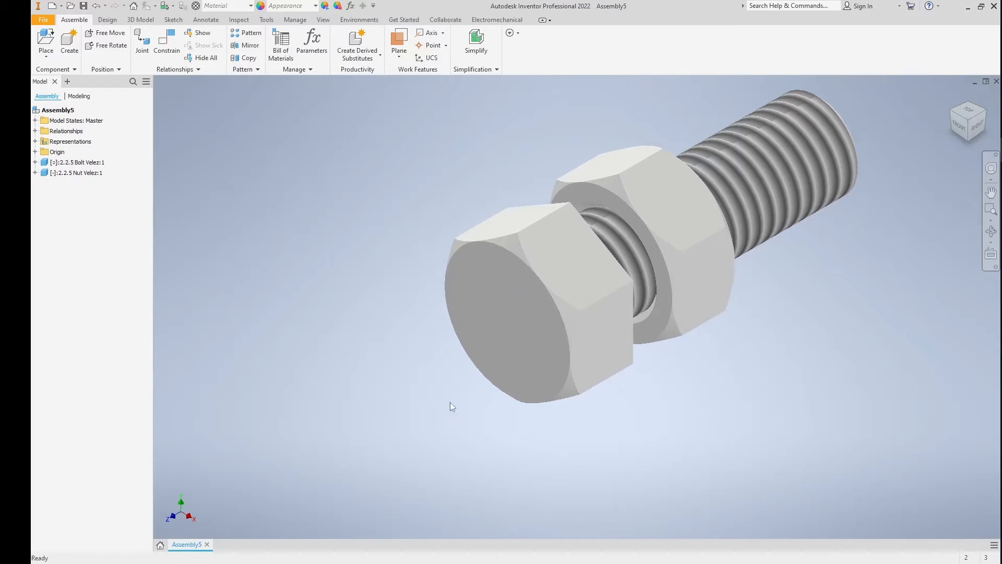
shift+middle_drag(476, 411, 653, 327)
shift+middle_drag(544, 416, 684, 315)
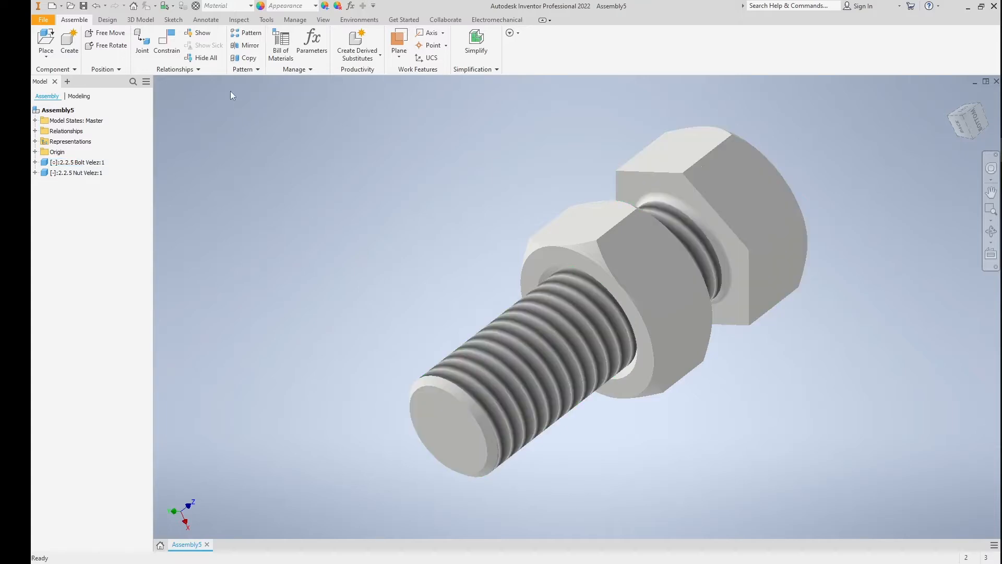
click(167, 41)
scroll(387, 246, up, 3)
middle_drag(573, 320, 369, 330)
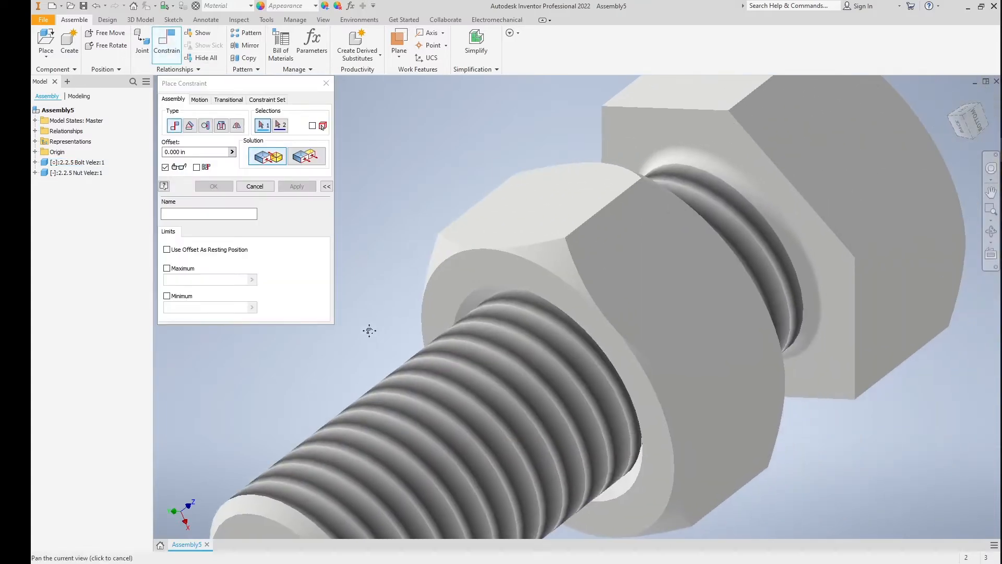
scroll(682, 320, up, 3)
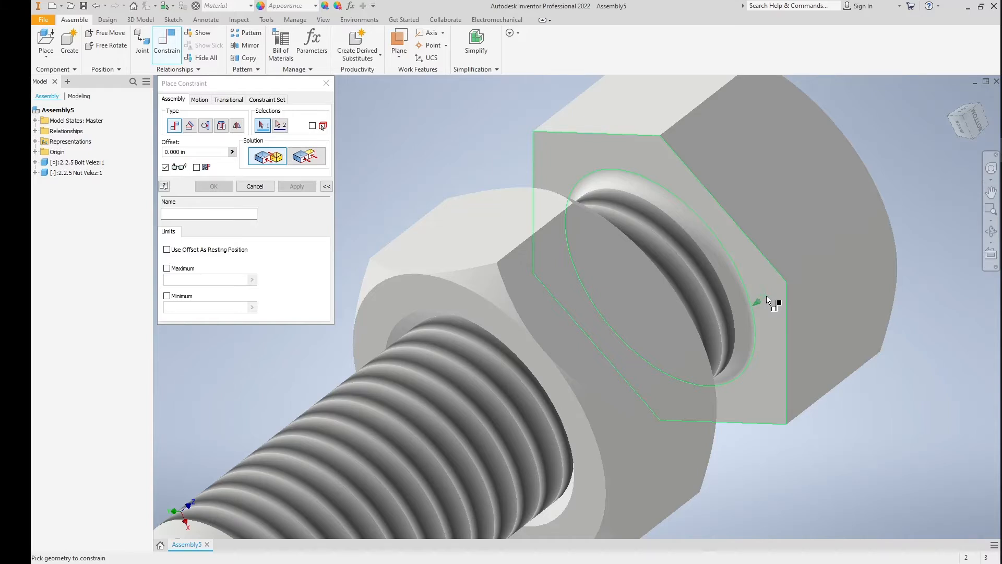
click(761, 290)
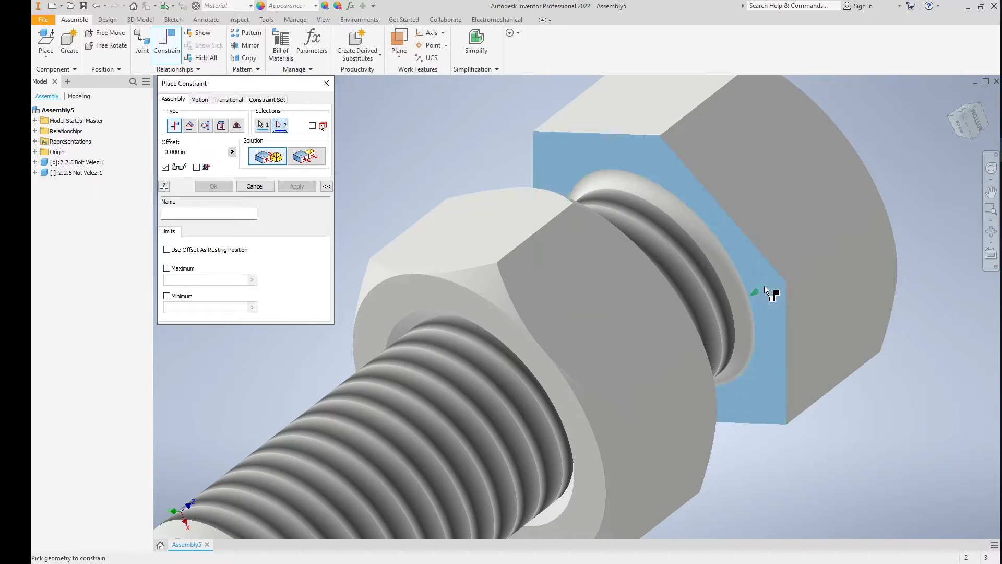
shift+middle_drag(798, 331, 694, 360)
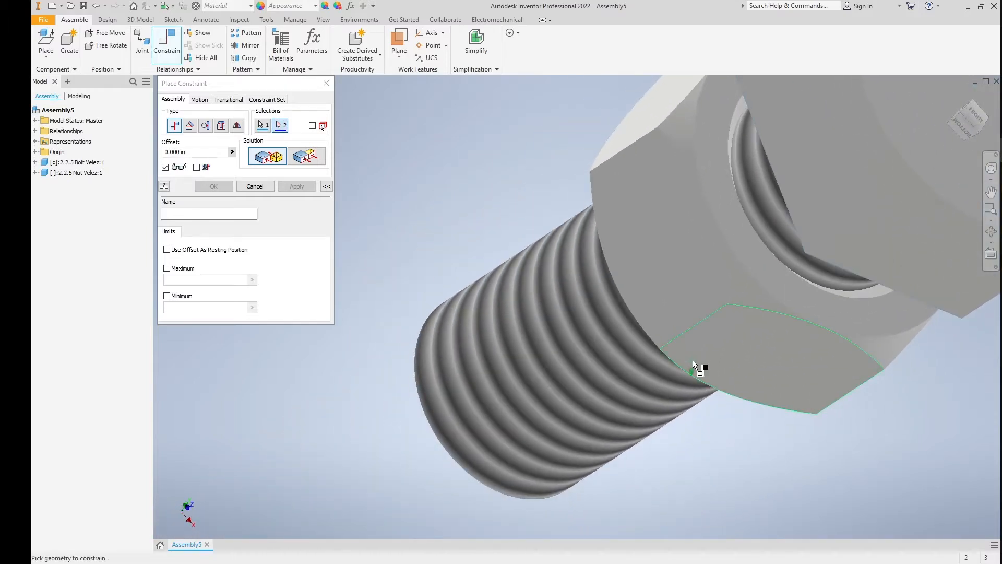
click(747, 248)
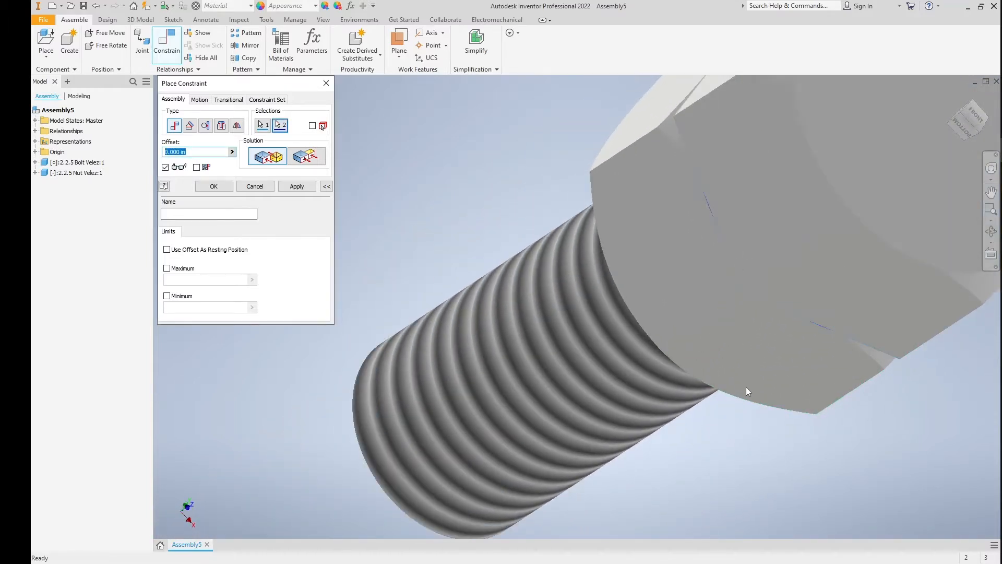
shift+middle_drag(764, 455, 863, 386)
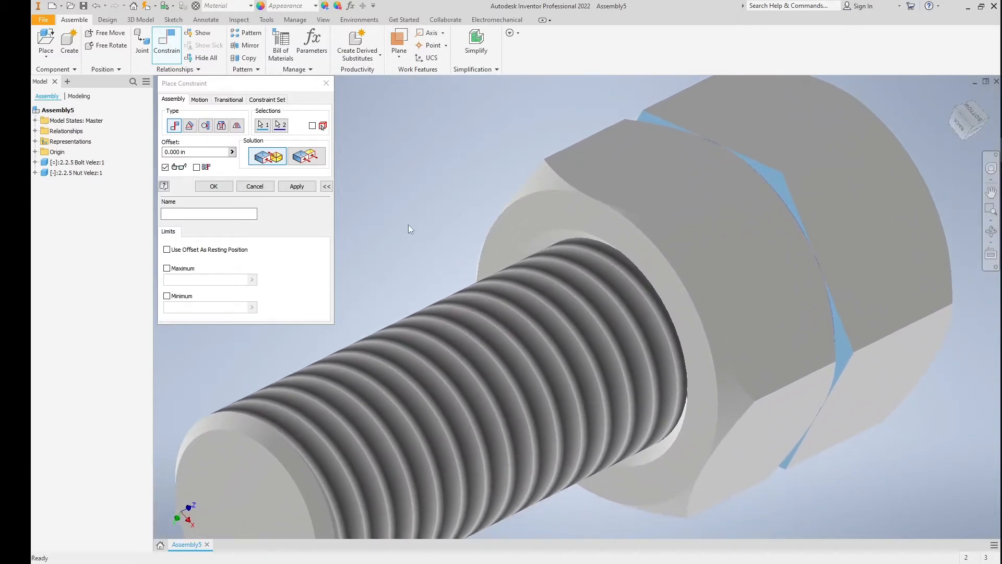
Give the face mate a maximum limit of 1.5 in and apply the constraint.
click(326, 186)
click(326, 186)
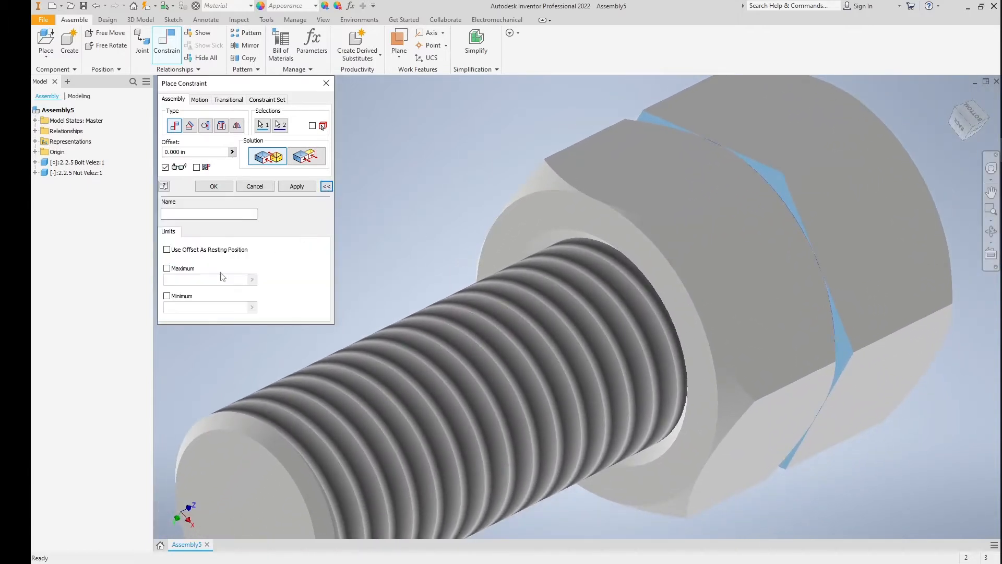
click(166, 268)
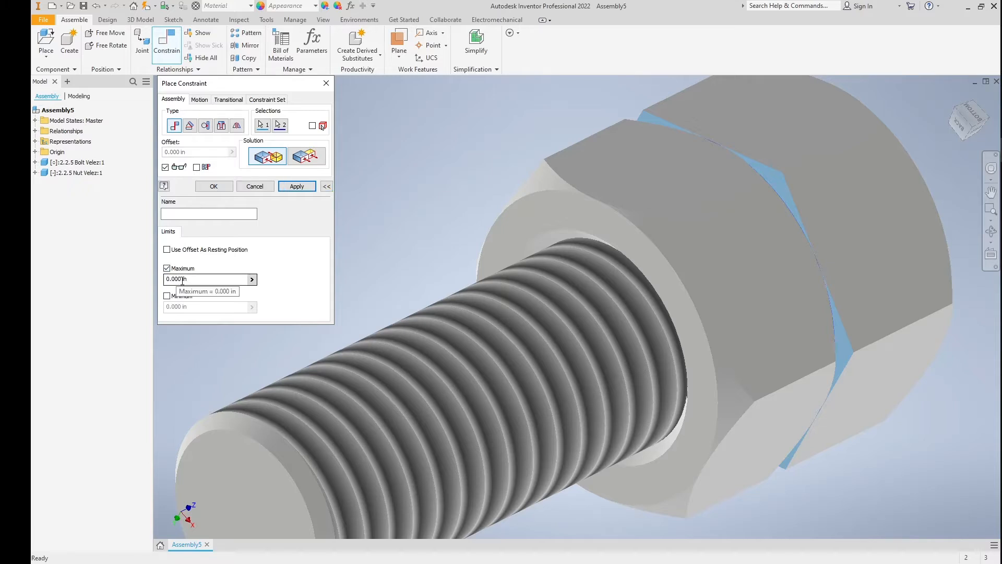
click(182, 280)
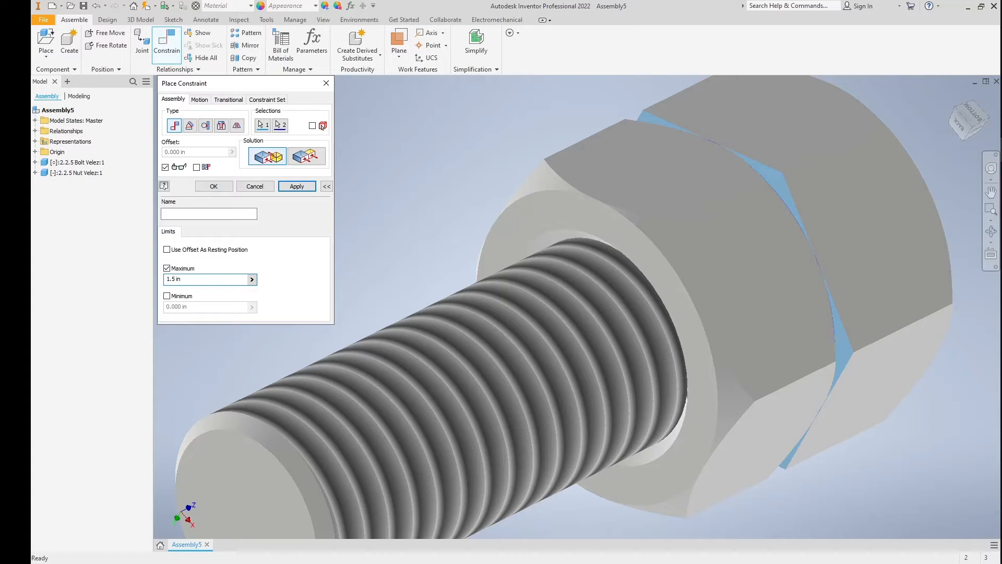
click(213, 186)
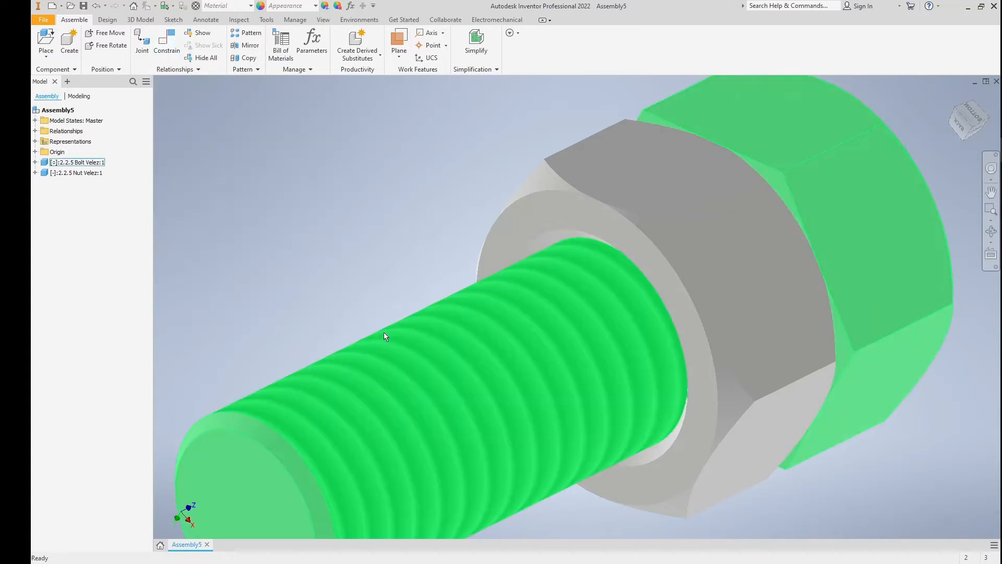
Slide the nut back and forth along the bolt to test its travel, leaving it midway along the threads.
scroll(518, 363, down, 3)
scroll(517, 362, up, 3)
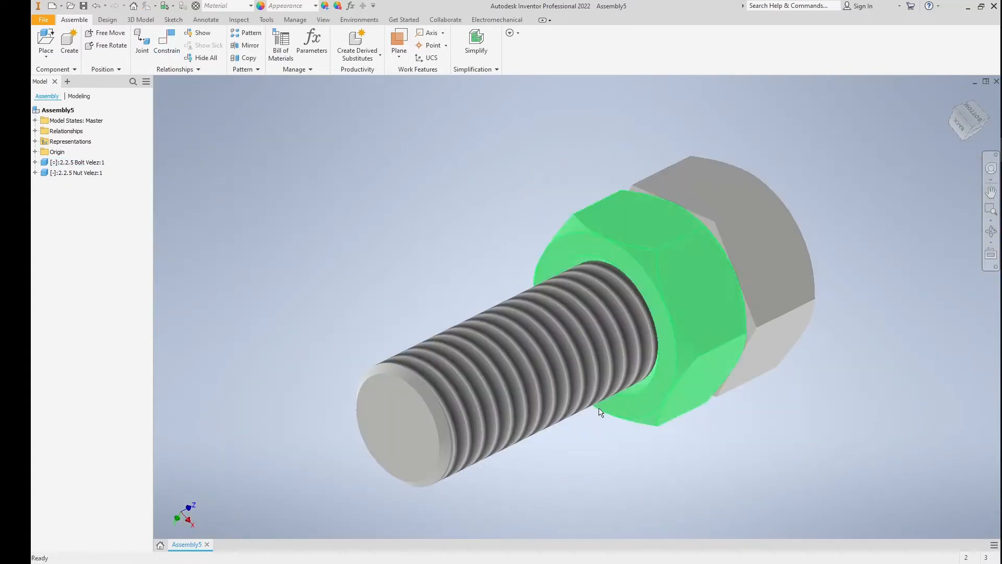
click(695, 344)
drag(702, 304, 185, 495)
middle_drag(430, 391, 702, 298)
drag(442, 420, 582, 347)
shift+middle_drag(762, 407, 697, 412)
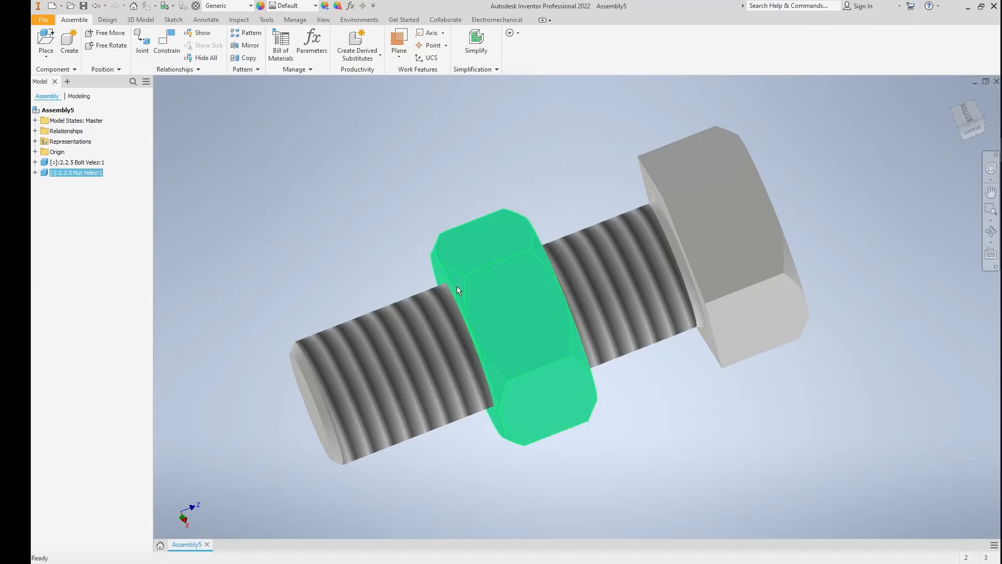
Set up a Rotation-Translation motion constraint with the reverse solution.
click(166, 53)
click(199, 99)
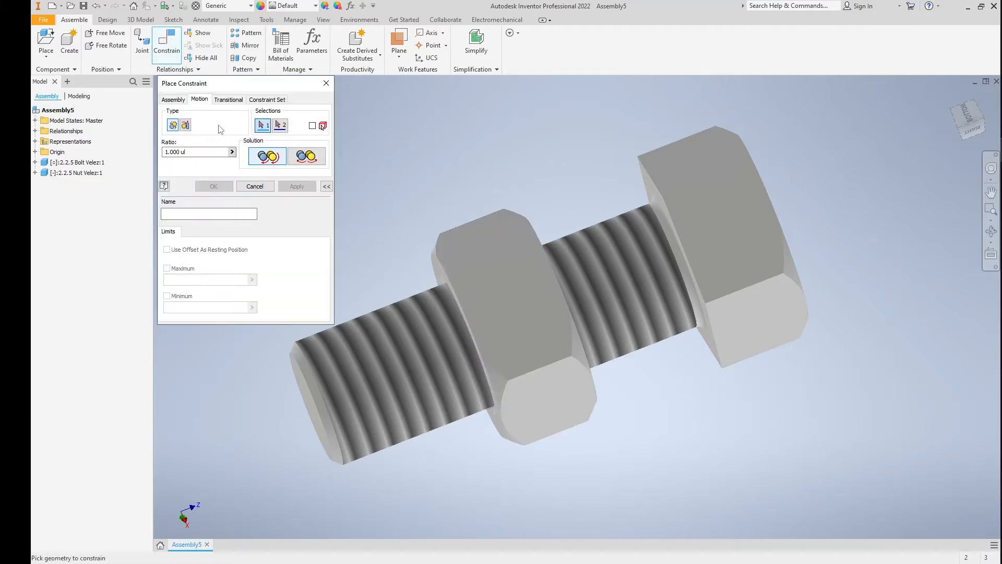
click(186, 125)
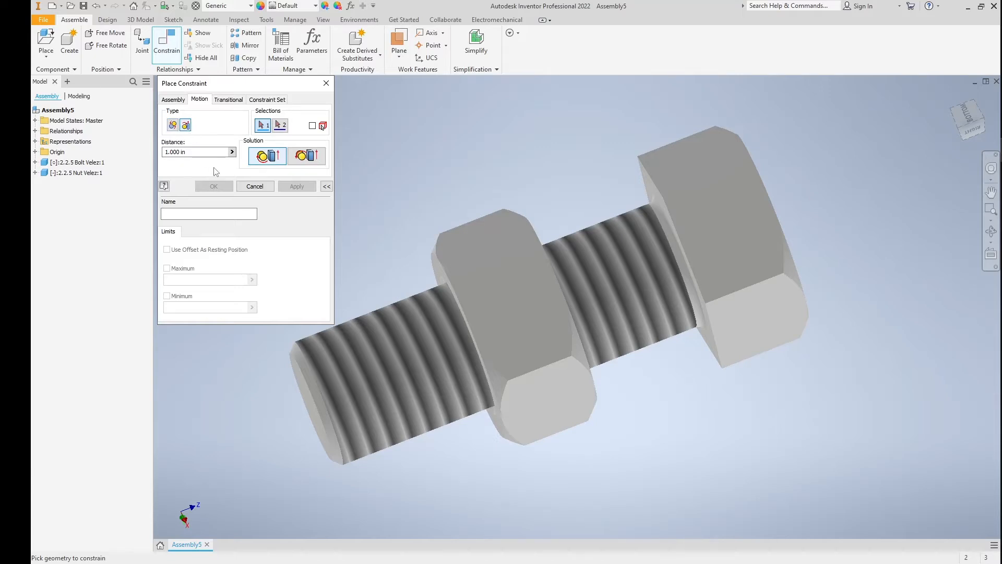
click(307, 159)
Pick the nut's outer ring face and the bolt's axis, and apply the motion constraint with a distance of 1.000 in.
shift+middle_drag(486, 360, 577, 353)
scroll(564, 360, up, 5)
scroll(569, 356, down, 5)
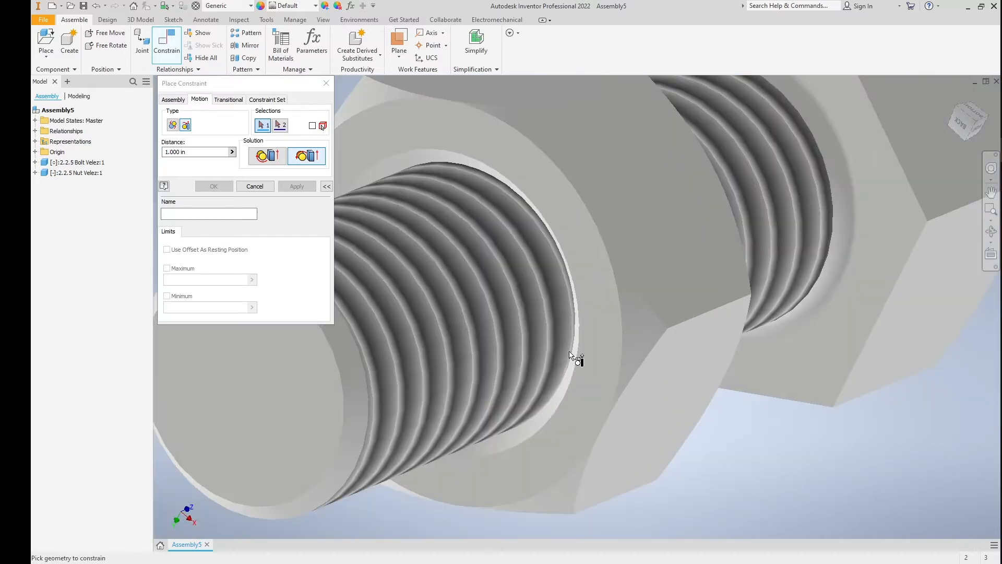
scroll(664, 360, up, 4)
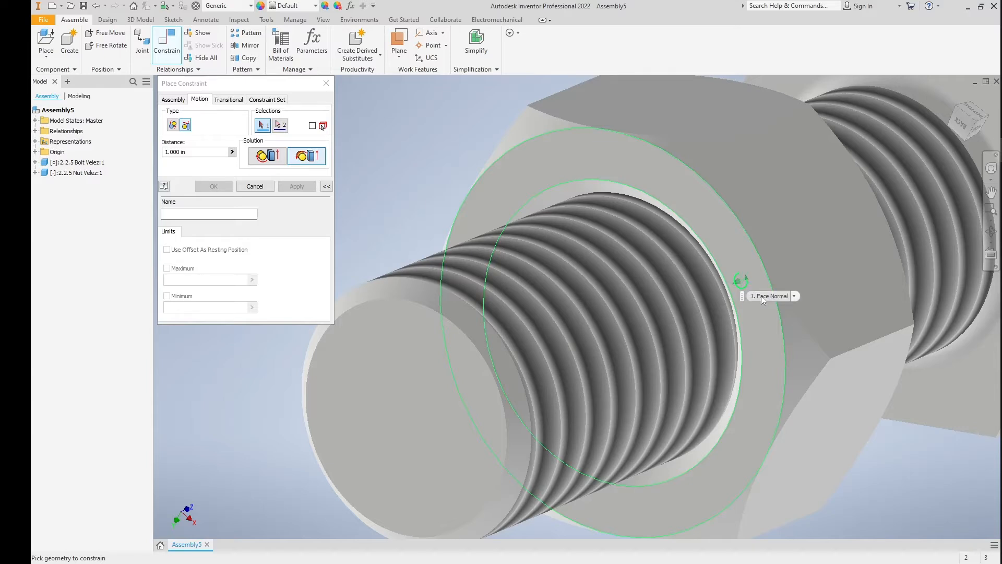
click(744, 275)
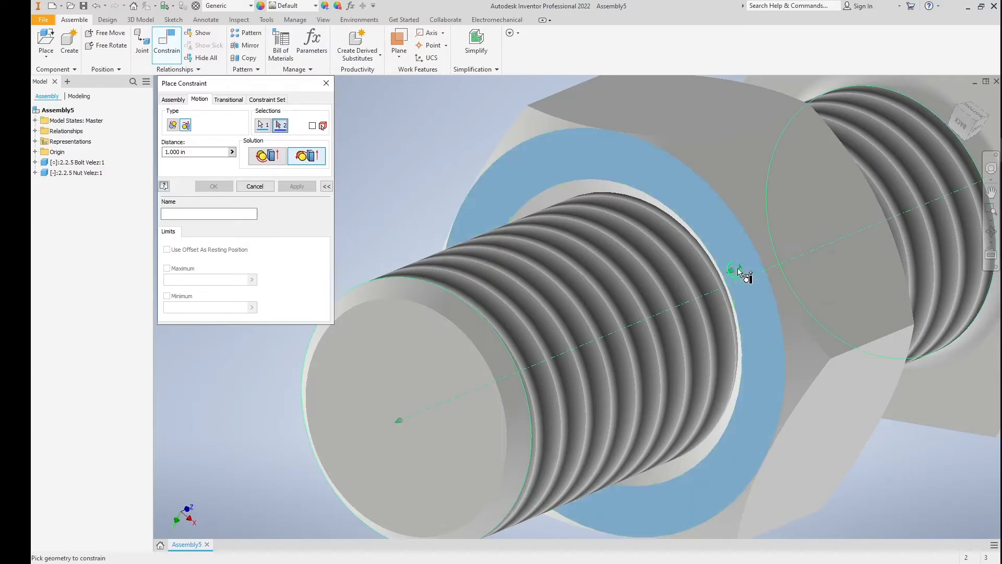
click(604, 341)
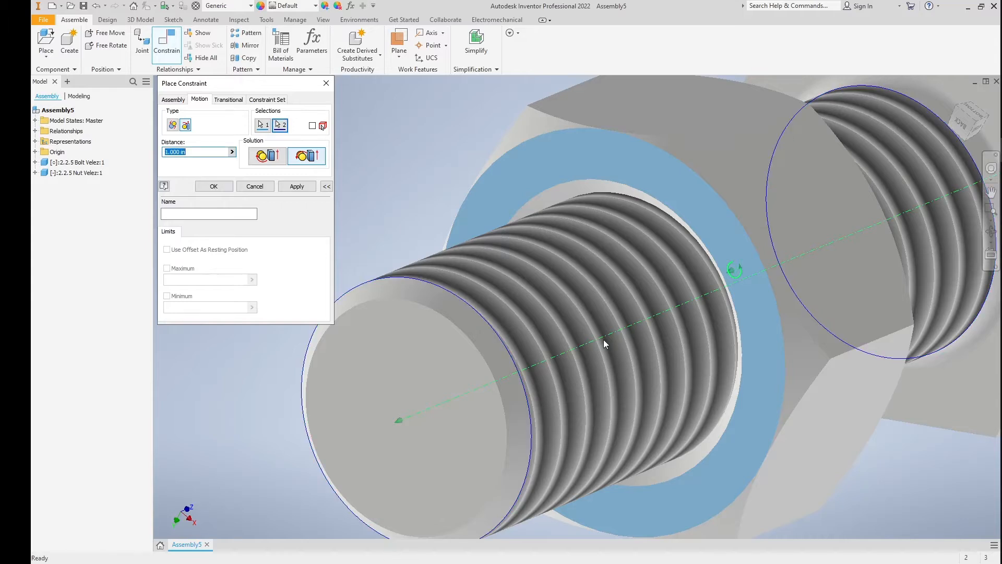
click(213, 186)
Move the nut and the bolt to test the rotating travel, leaving the nut at the threaded end away from the head.
scroll(528, 364, down, 3)
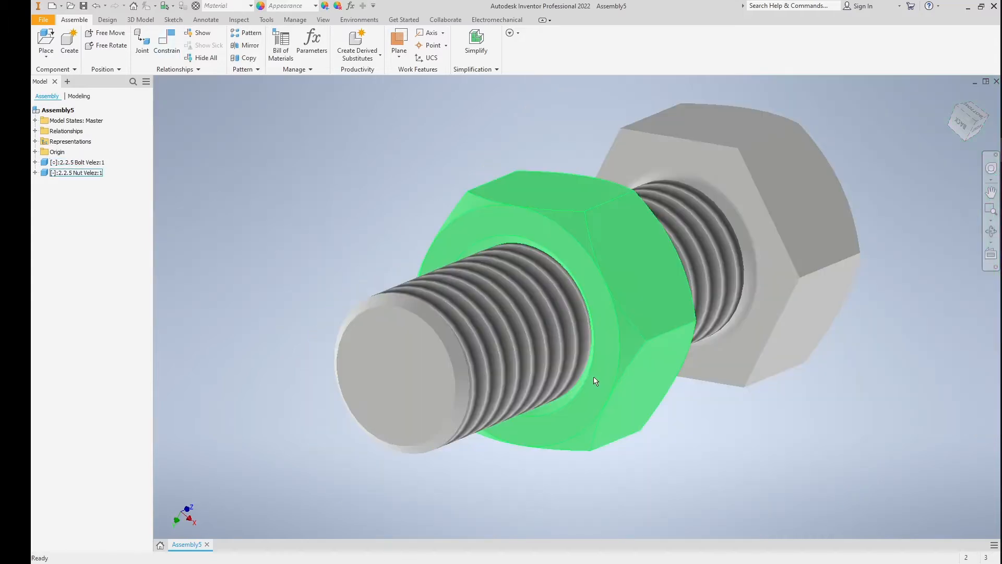
shift+middle_drag(626, 380, 559, 392)
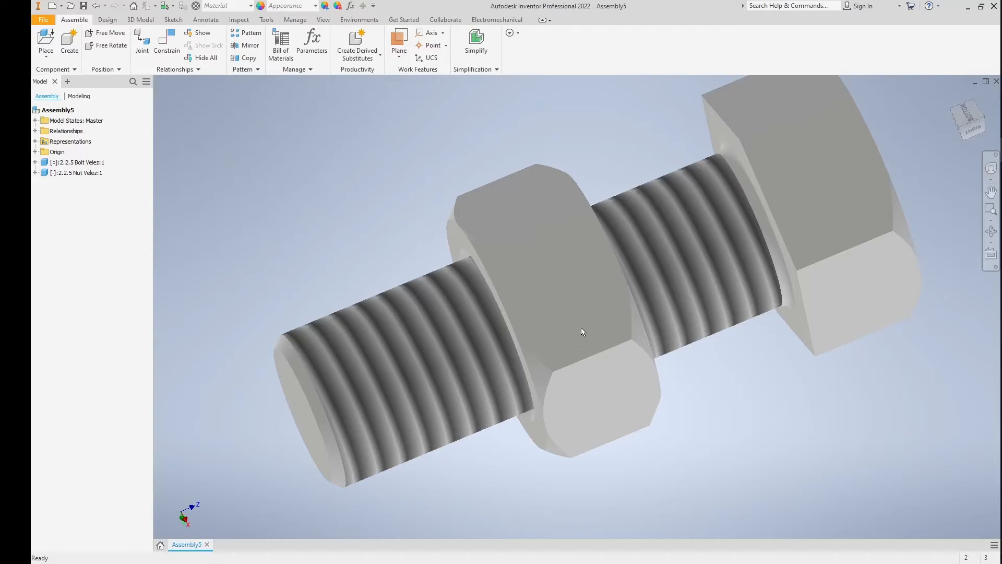
mouse_move(606, 333)
mouse_down()
mouse_move(461, 374)
mouse_move(691, 296)
mouse_move(498, 367)
mouse_move(621, 329)
mouse_up()
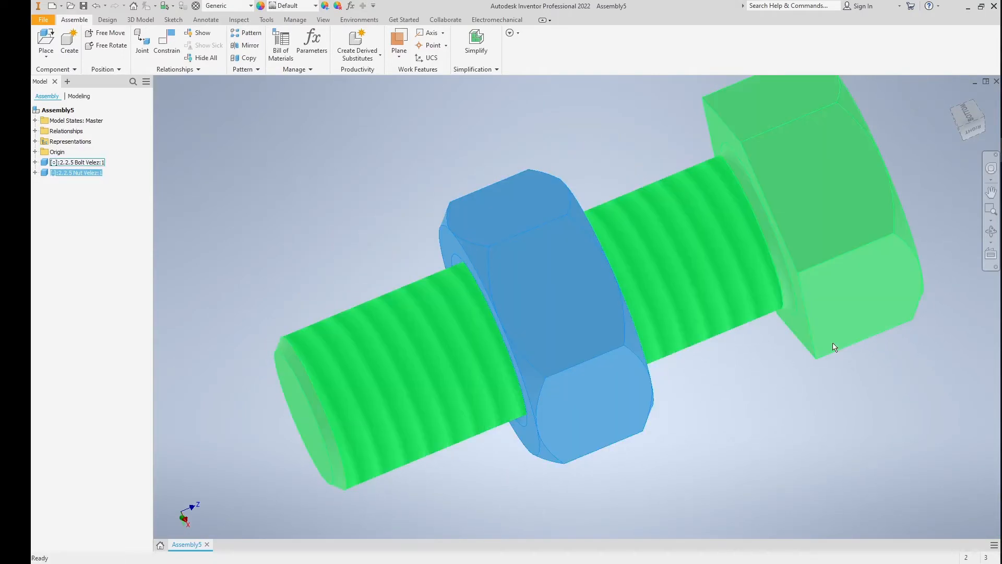
drag(809, 291, 1001, 235)
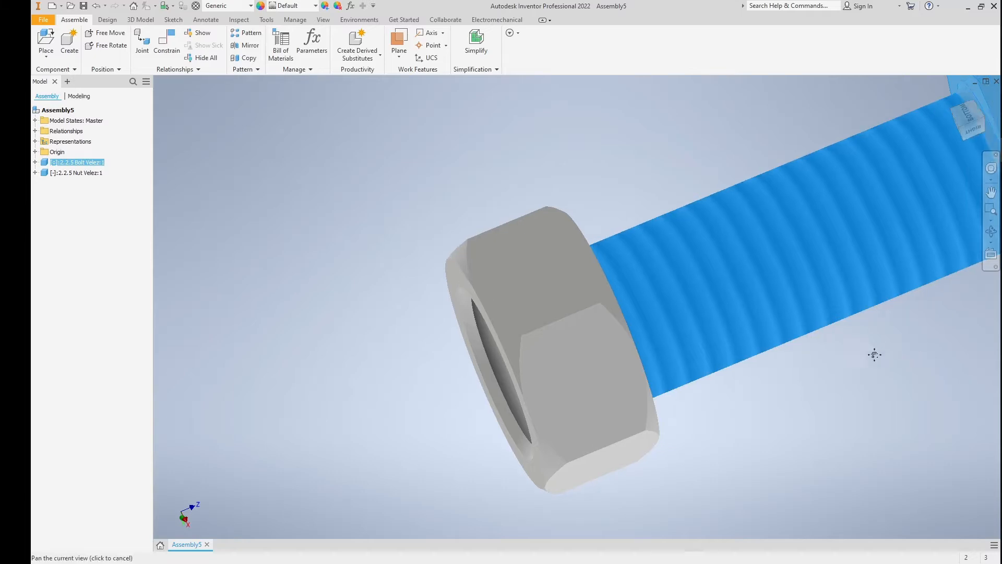
middle_drag(872, 354, 688, 395)
click(688, 395)
scroll(687, 392, down, 5)
middle_drag(710, 443, 559, 394)
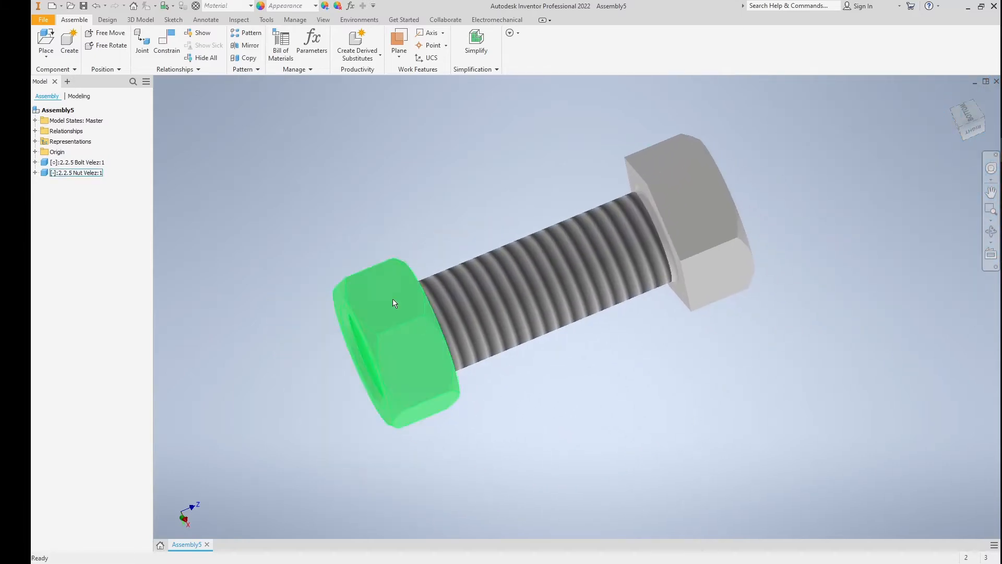
Save the assembly on the Desktop as "2.2.5nutandboltassembly" followed by the author's surname and 2, in .iam format.
click(43, 20)
click(59, 139)
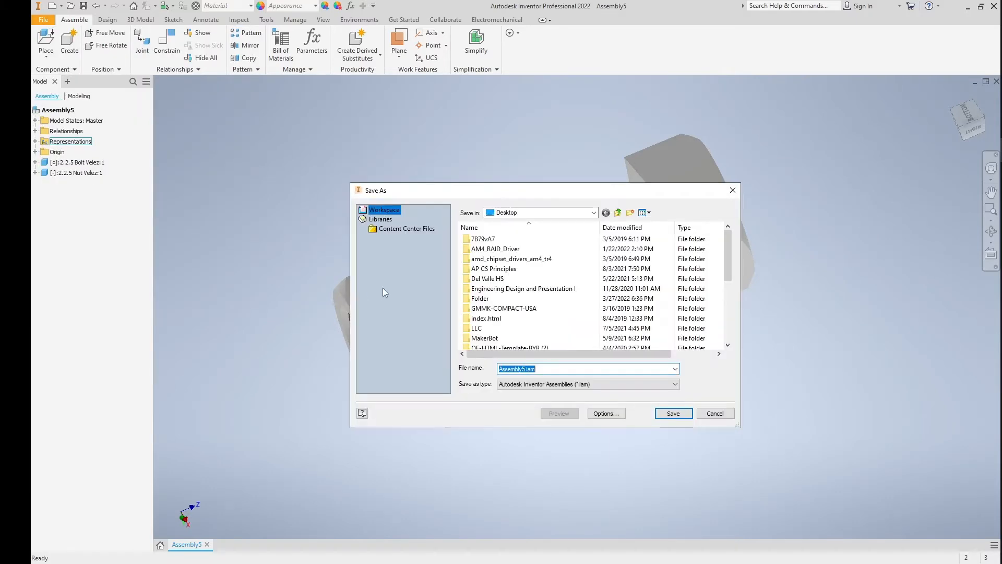
click(525, 370)
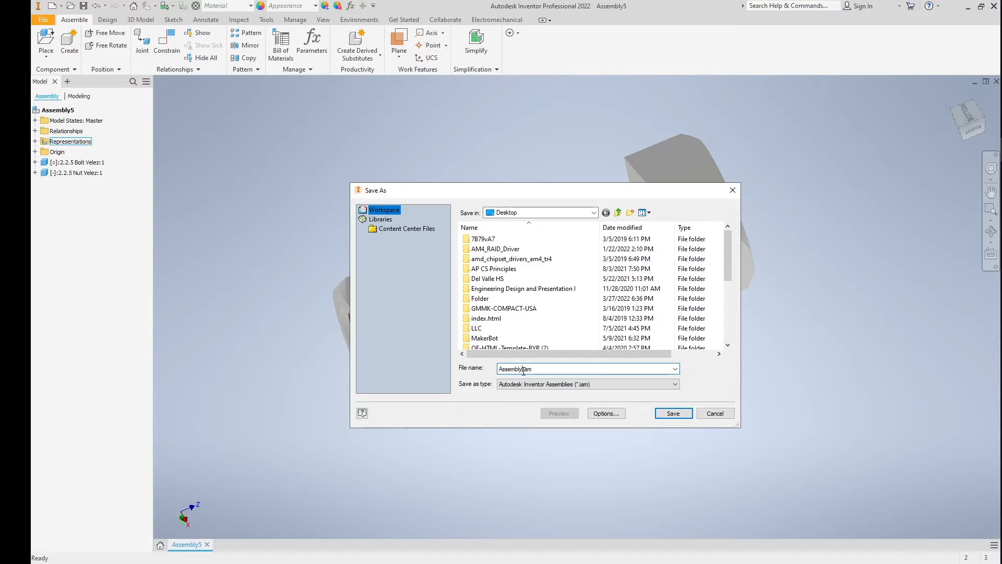
key(BackSpace)
key(BackSpace)
key(BackSpace)
key(BackSpace)
key(BackSpace)
key(BackSpace)
key(BackSpace)
key(BackSpace)
key(BackSpace)
text(2.2.5nutandboltassemblyvelez2)
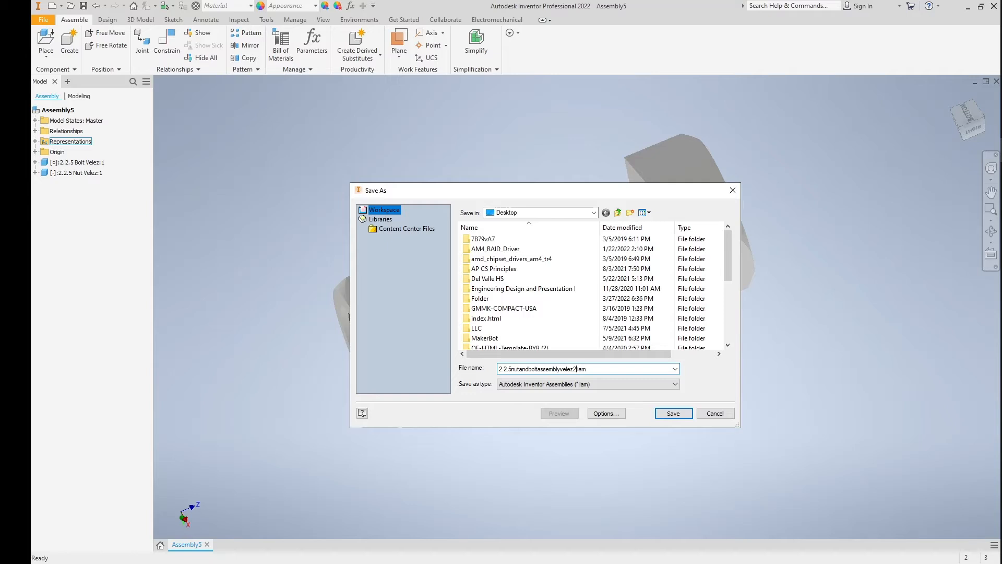
click(674, 413)
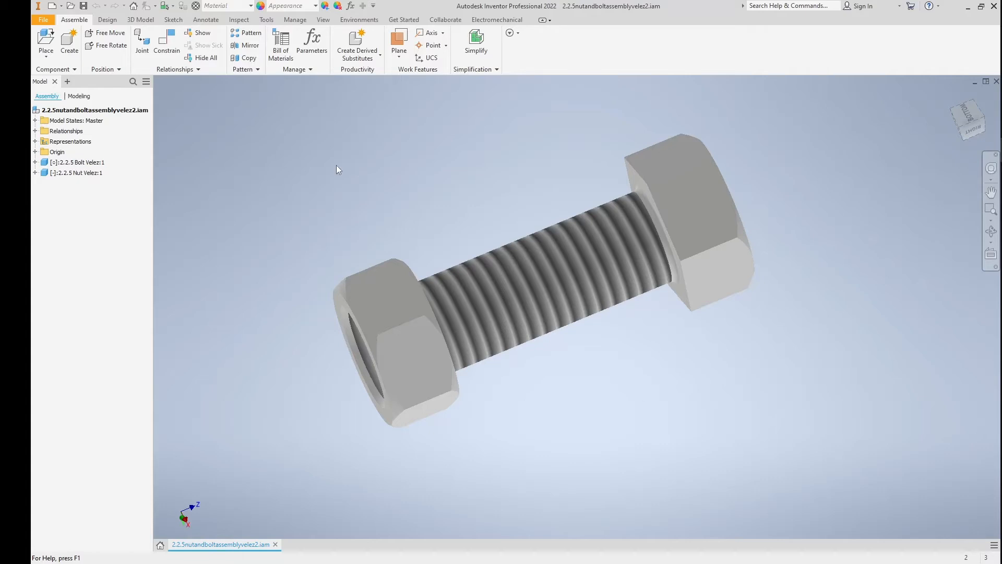
Create a new presentation file from the English Standard (in).ipn template.
click(43, 20)
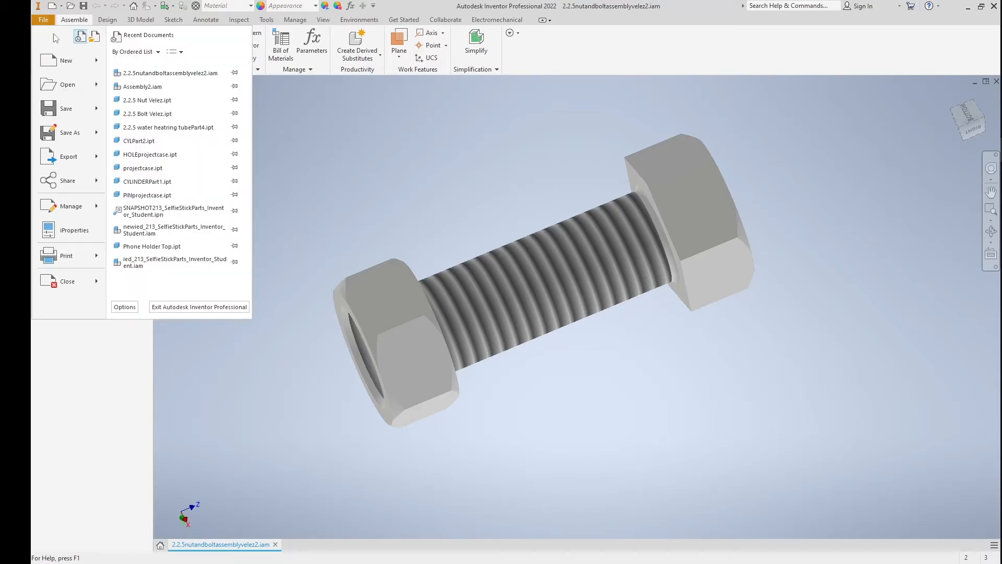
click(64, 63)
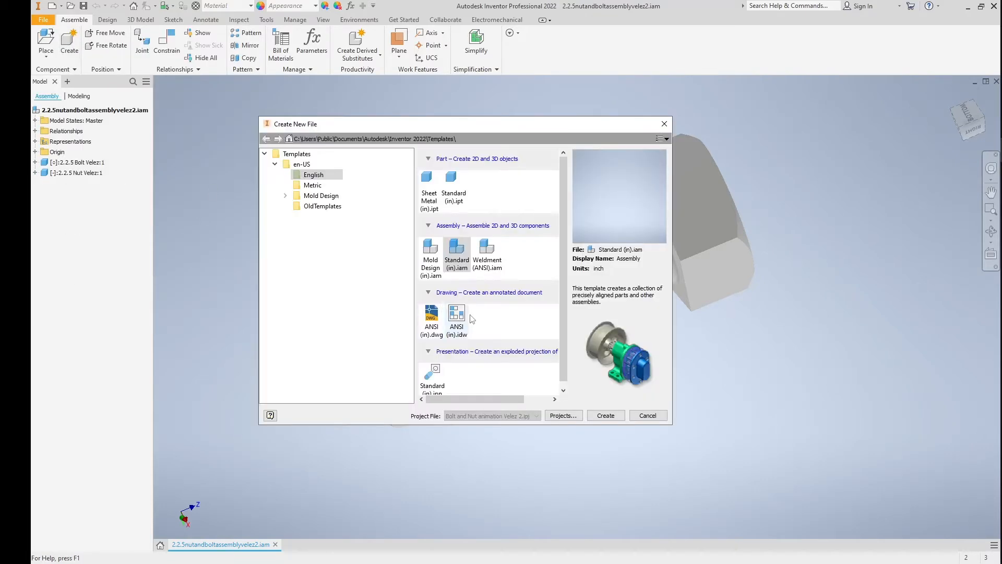
scroll(485, 319, down, 1)
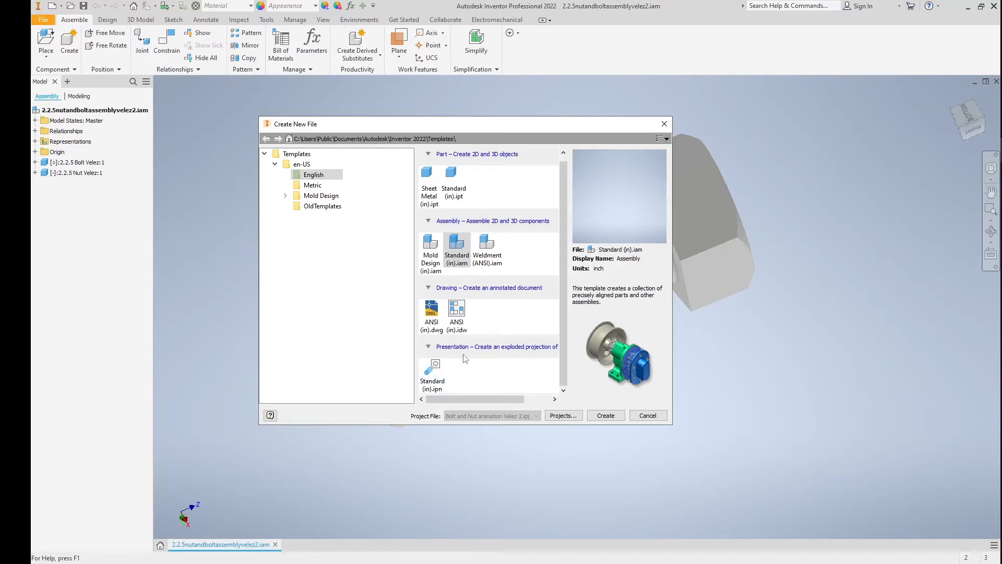
click(434, 376)
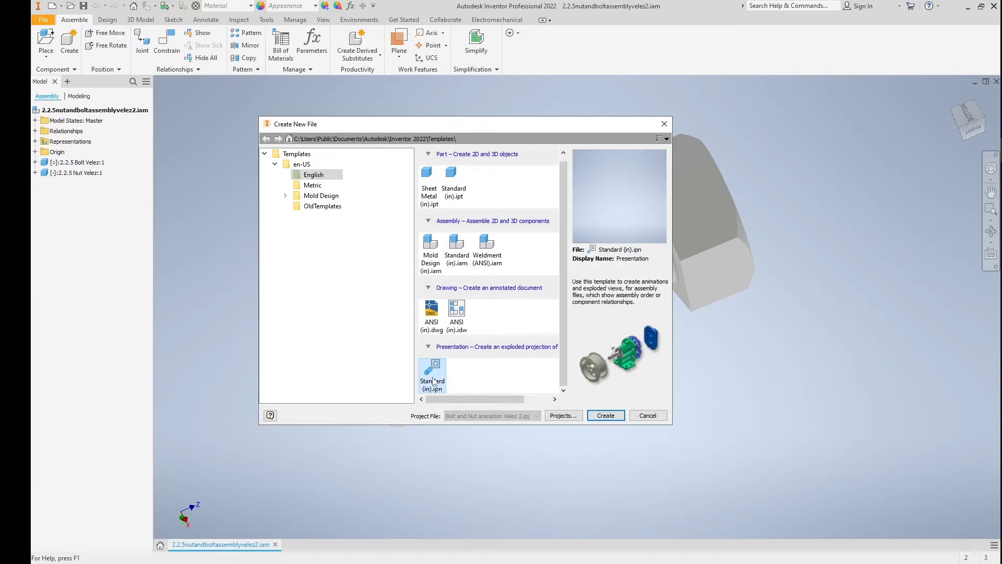
click(600, 418)
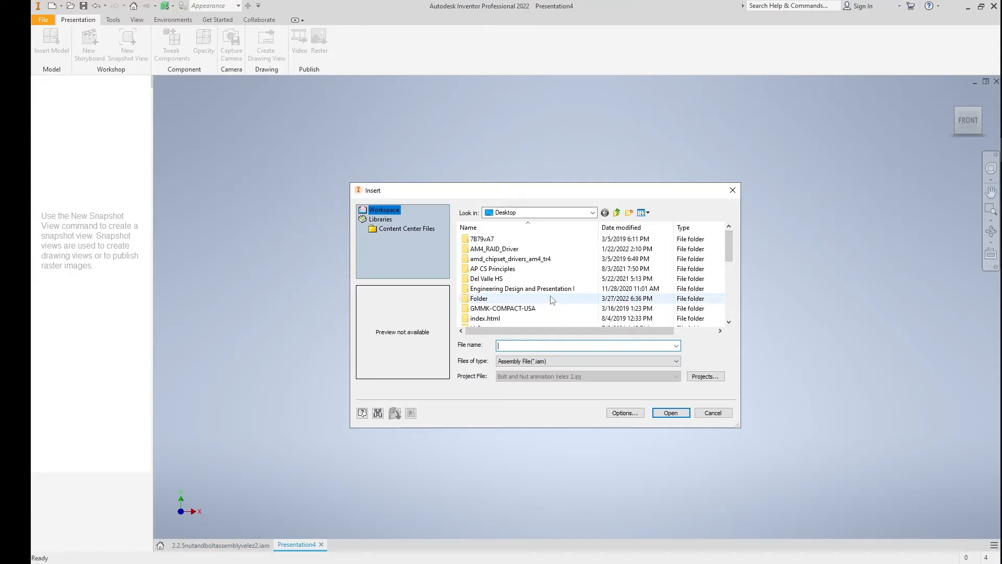
Insert the newly saved nut and bolt assembly whose file name ends in 2 into the presentation.
scroll(557, 299, down, 8)
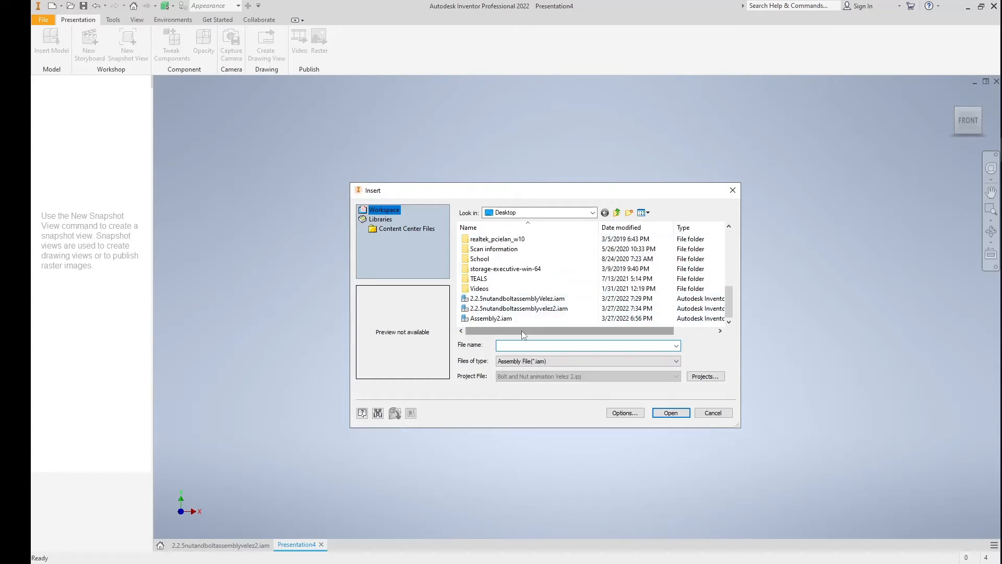
click(531, 309)
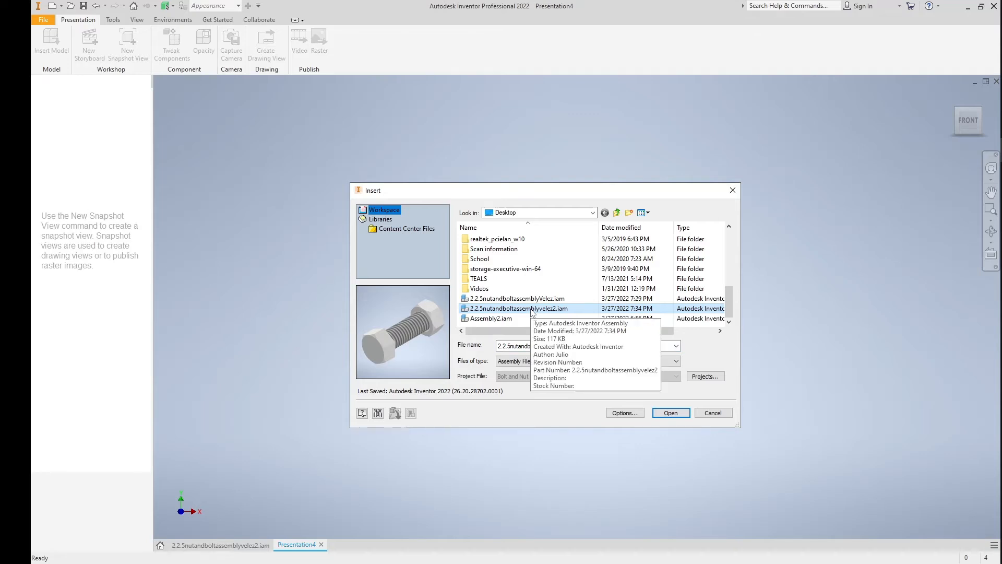
click(671, 413)
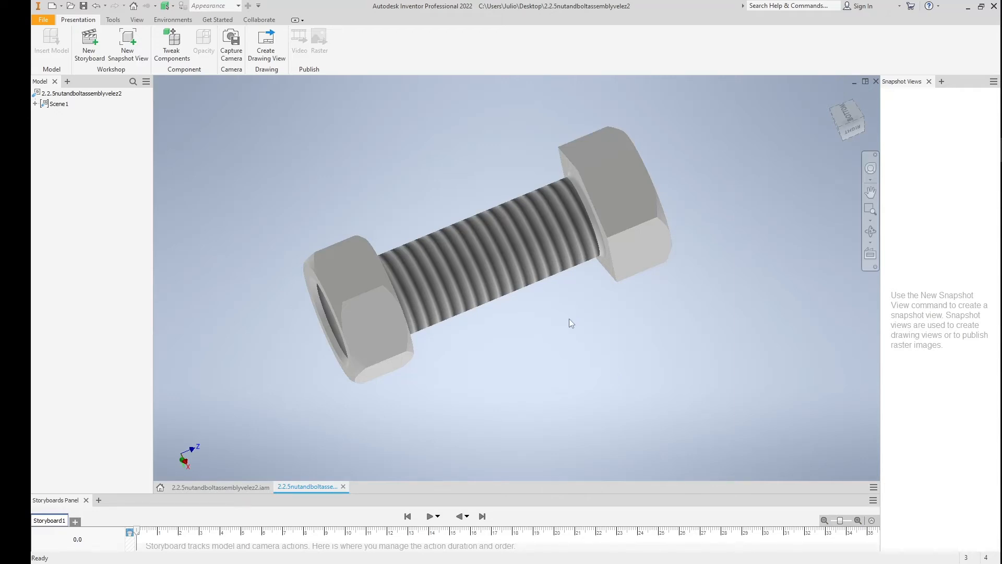
Tweak the nut with a 1.3 in move along its Z axis towards the bolt head.
click(172, 45)
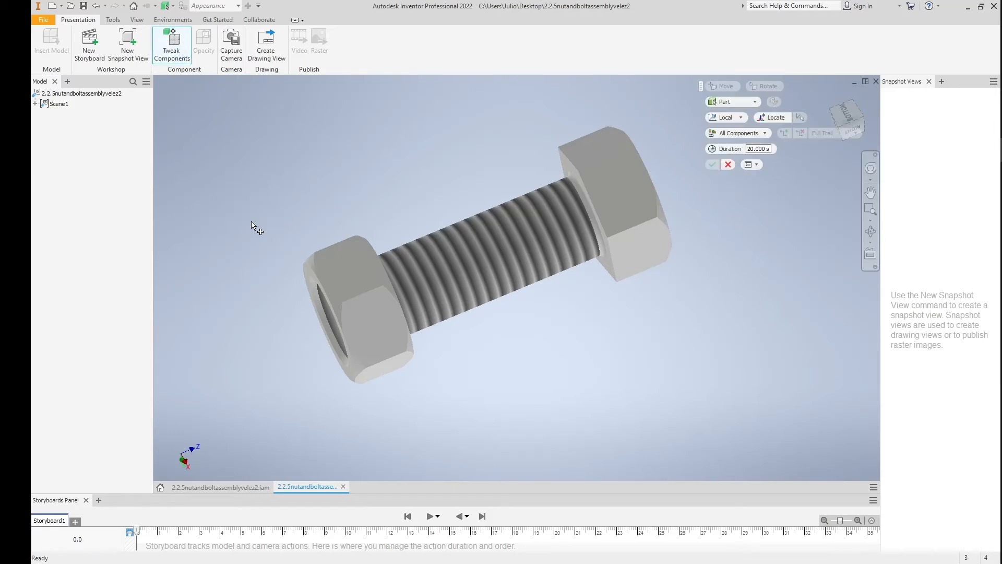
click(368, 327)
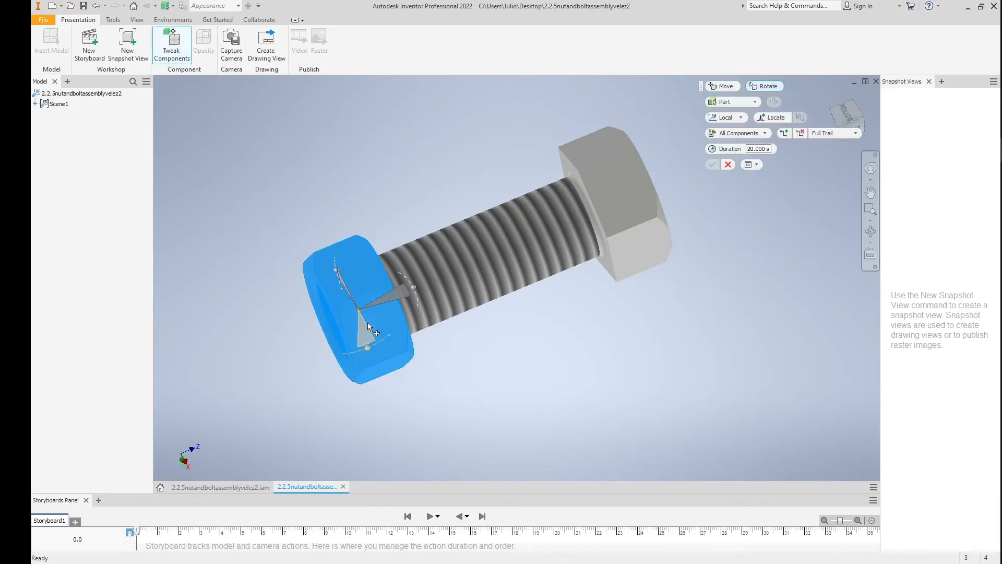
click(726, 86)
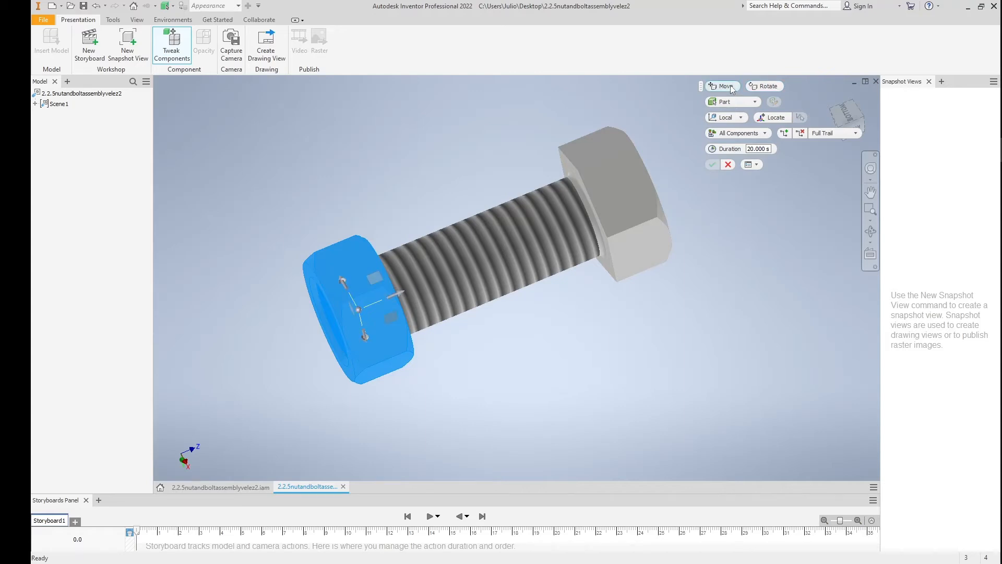
click(399, 293)
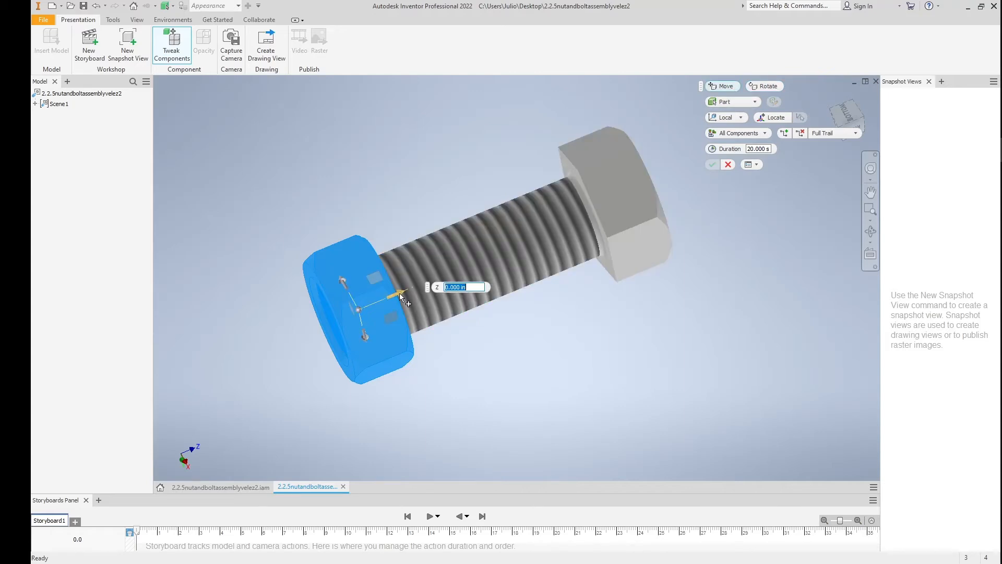
click(462, 291)
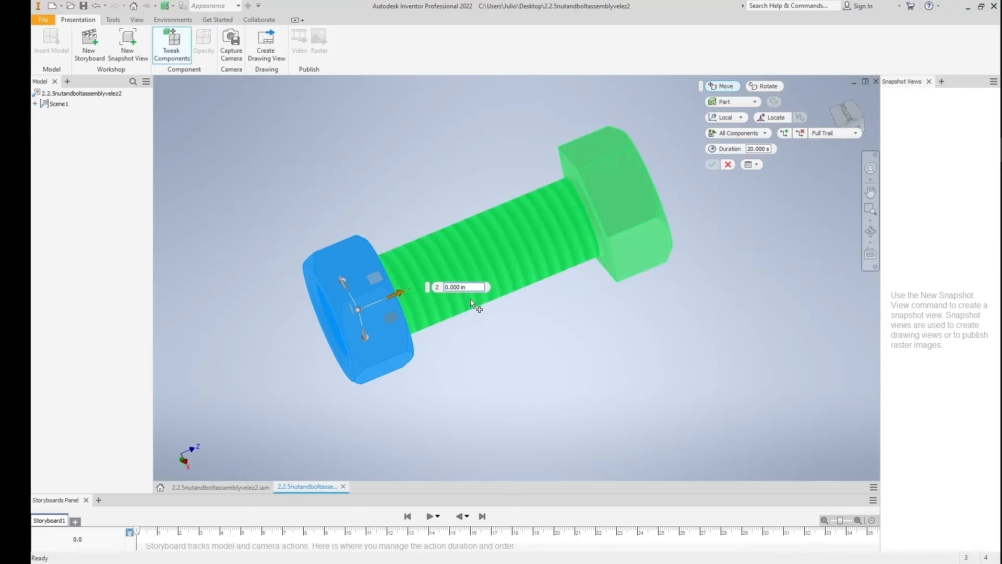
text(1.5)
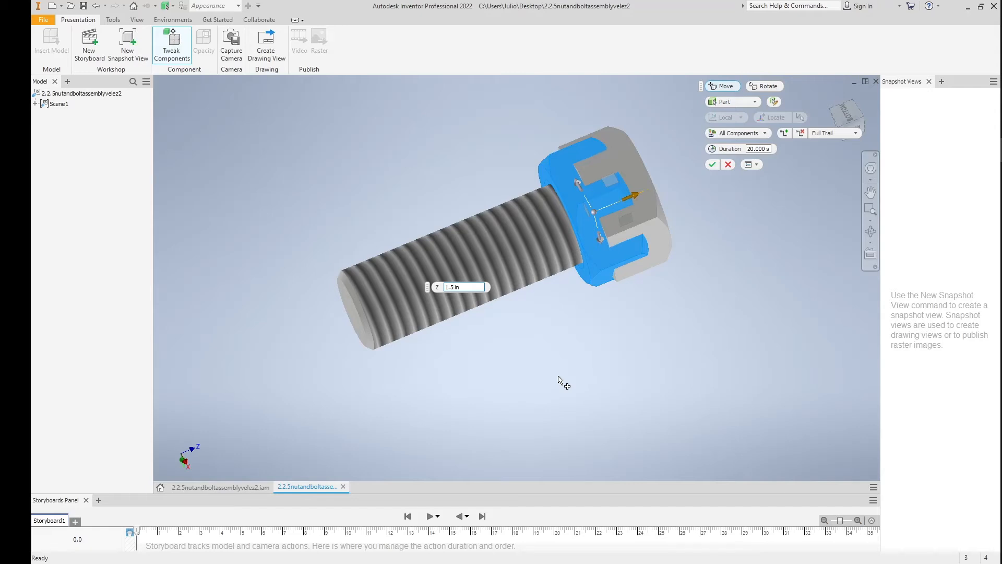
key(BackSpace)
text(4)
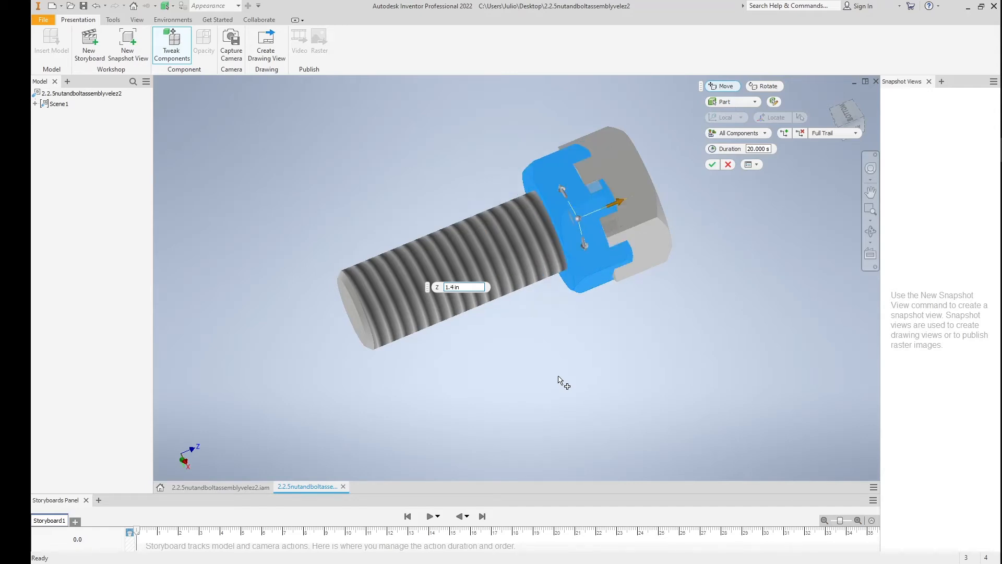
key(BackSpace)
text(3)
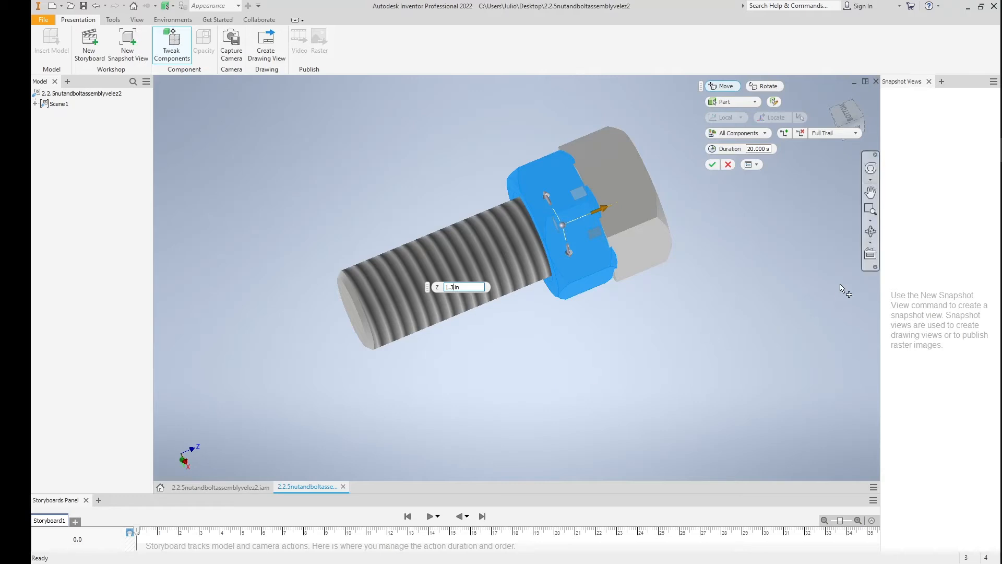
Set the move tweak's duration to 20 s and apply it.
drag(754, 149, 747, 150)
key(BackSpace)
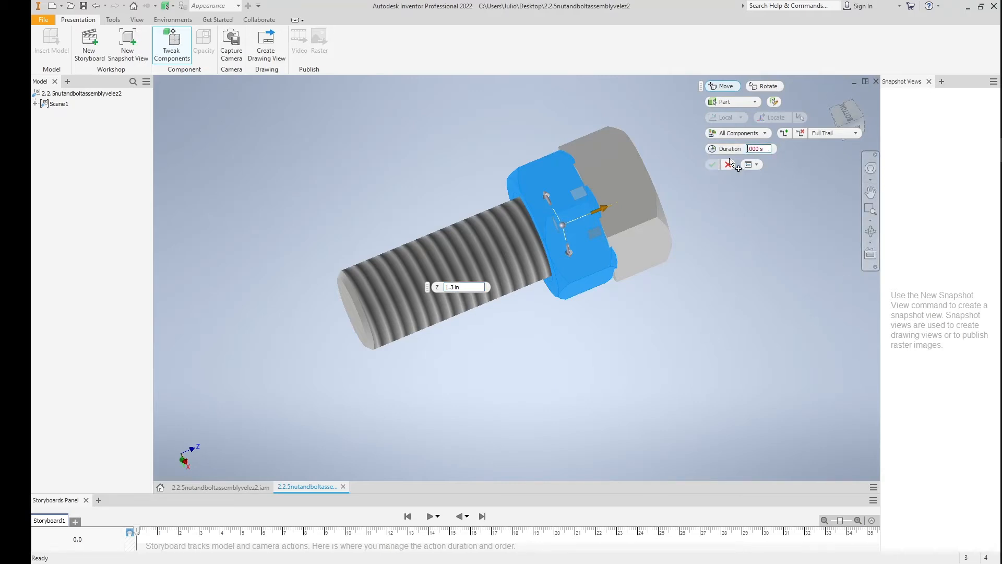
text(20.)
click(712, 165)
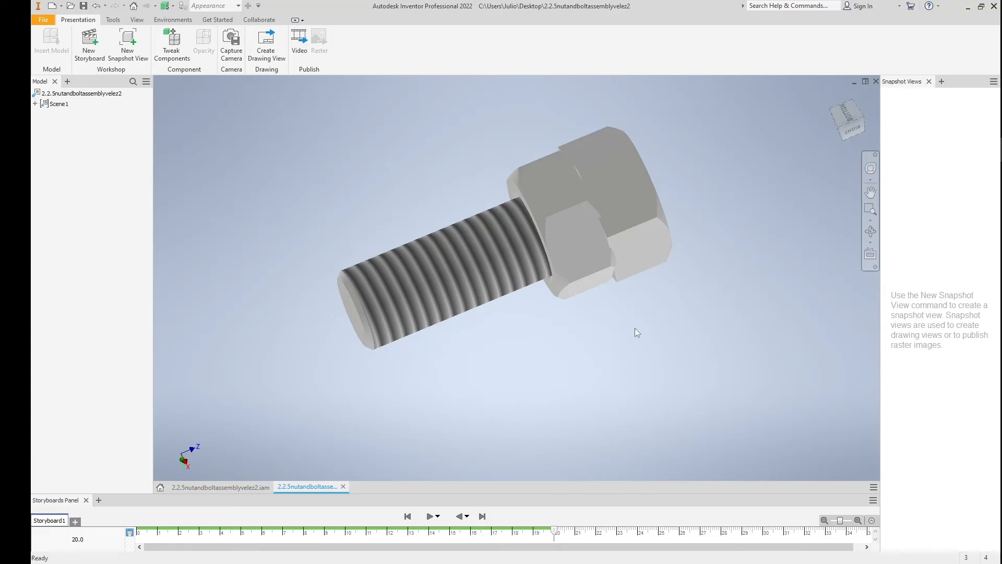
Scrub the storyboard playhead back to 0.0 s, running the nut's movement in reverse.
click(583, 276)
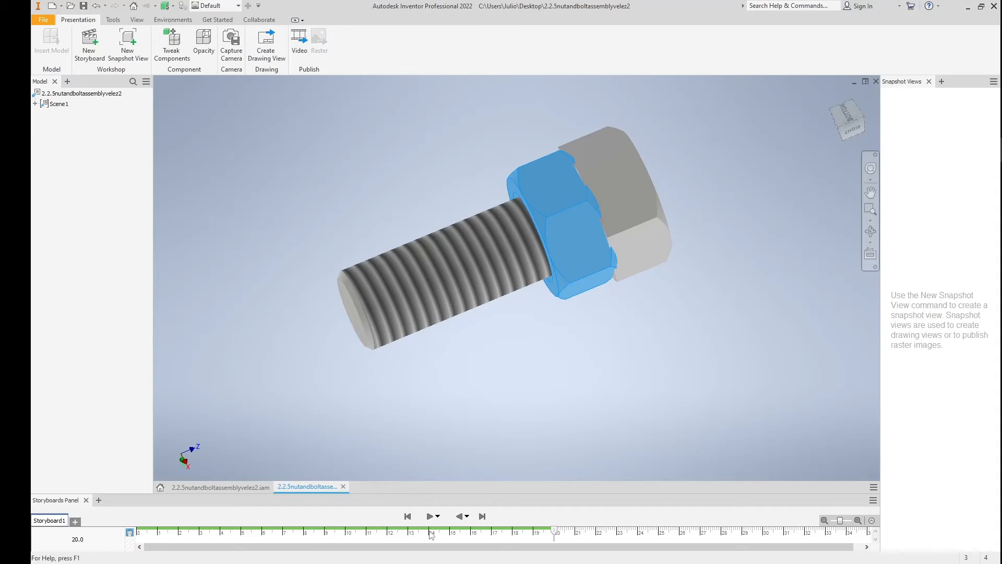
drag(553, 532, 185, 534)
drag(105, 531, 117, 534)
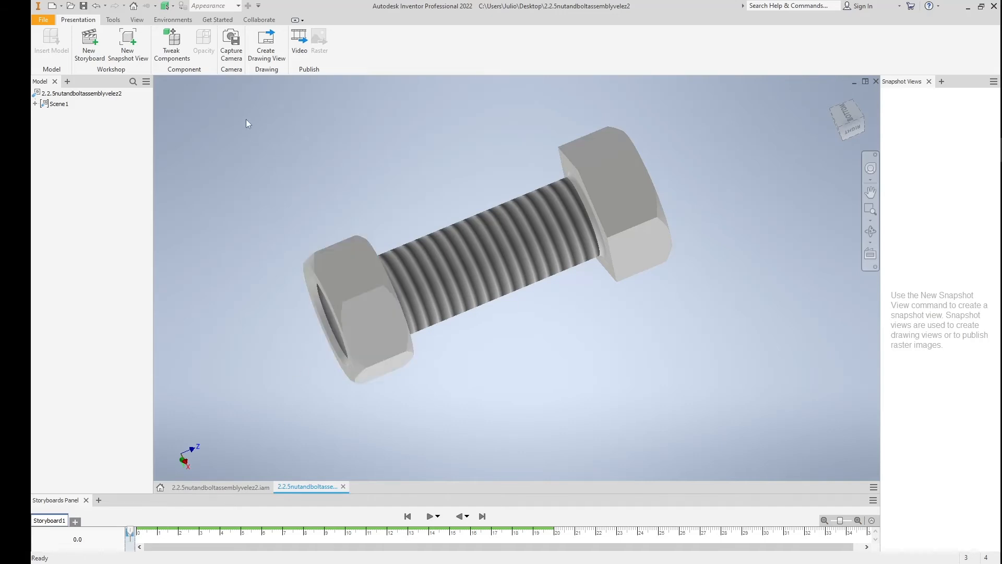
Tweak the nut with a rotation of 360*8 degrees about the bolt's axis, keeping the 20 s duration.
click(172, 46)
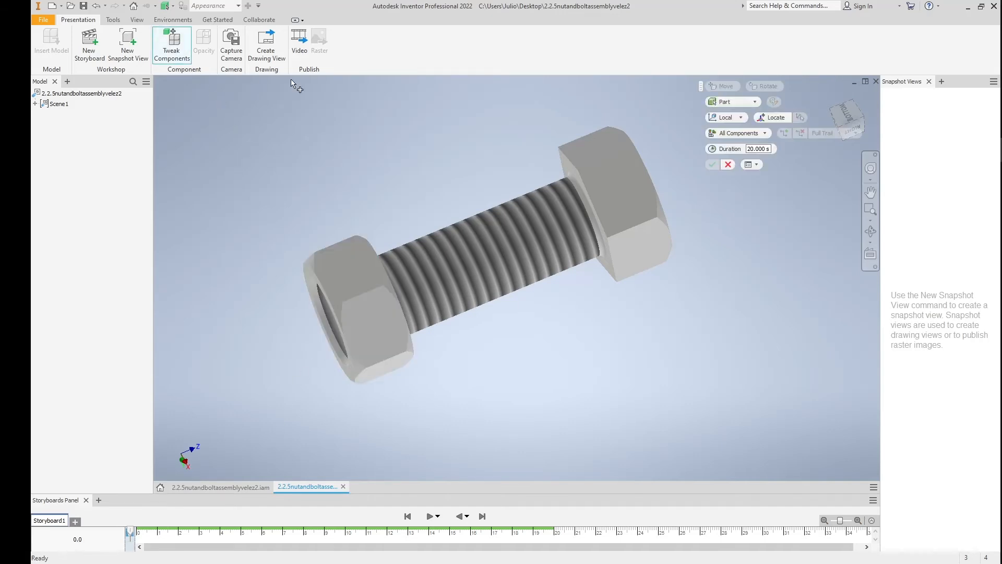
click(361, 301)
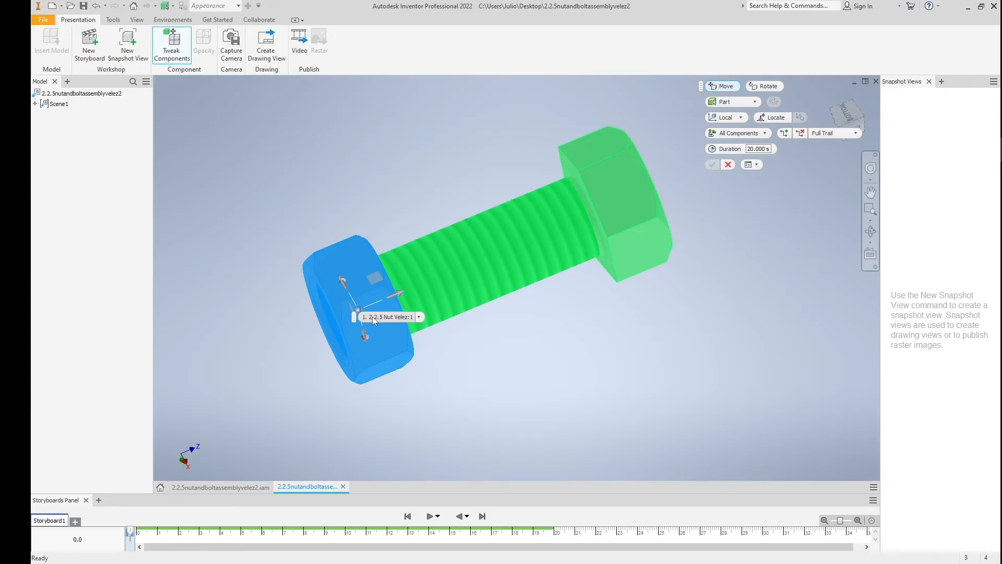
click(768, 86)
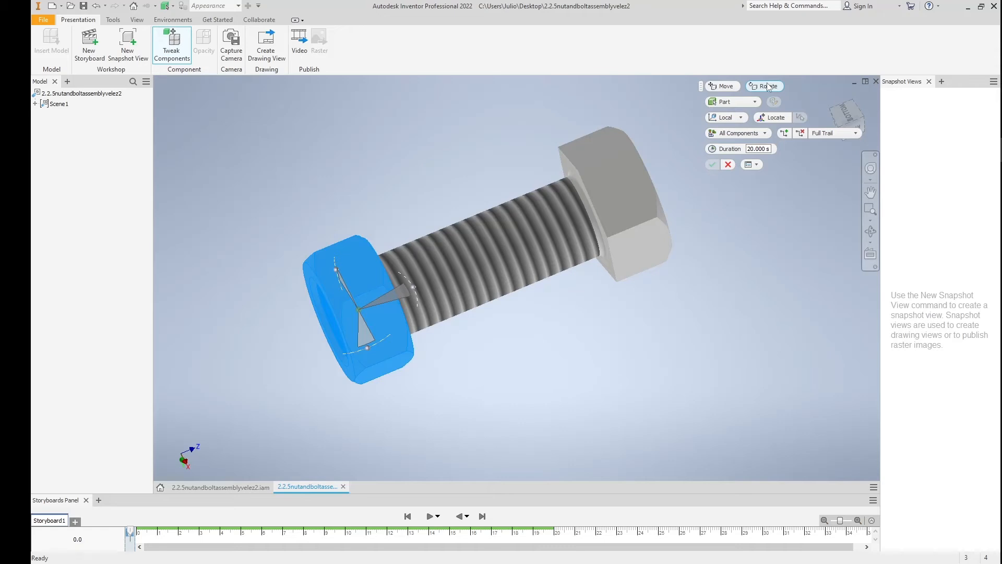
click(342, 281)
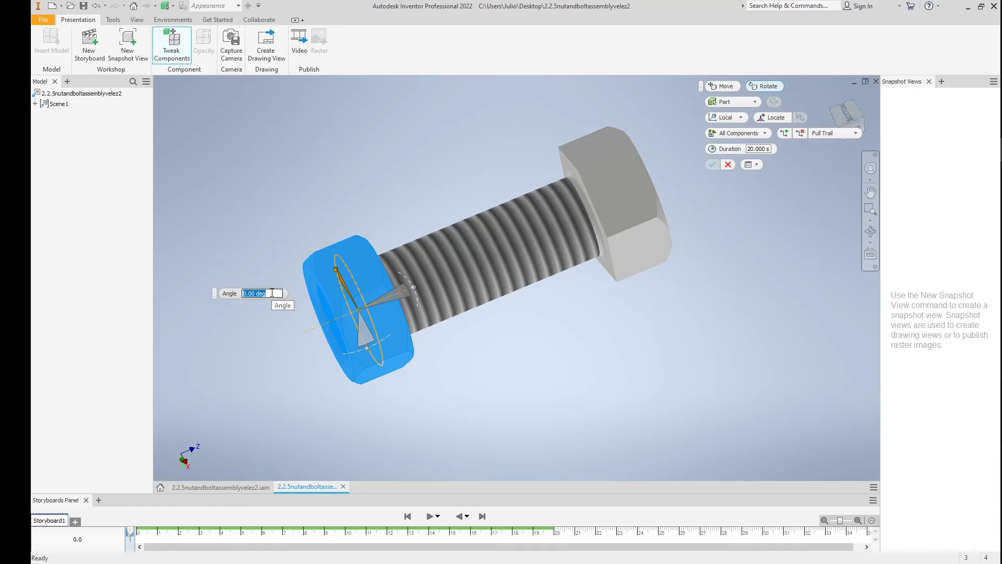
key(BackSpace)
text(360)
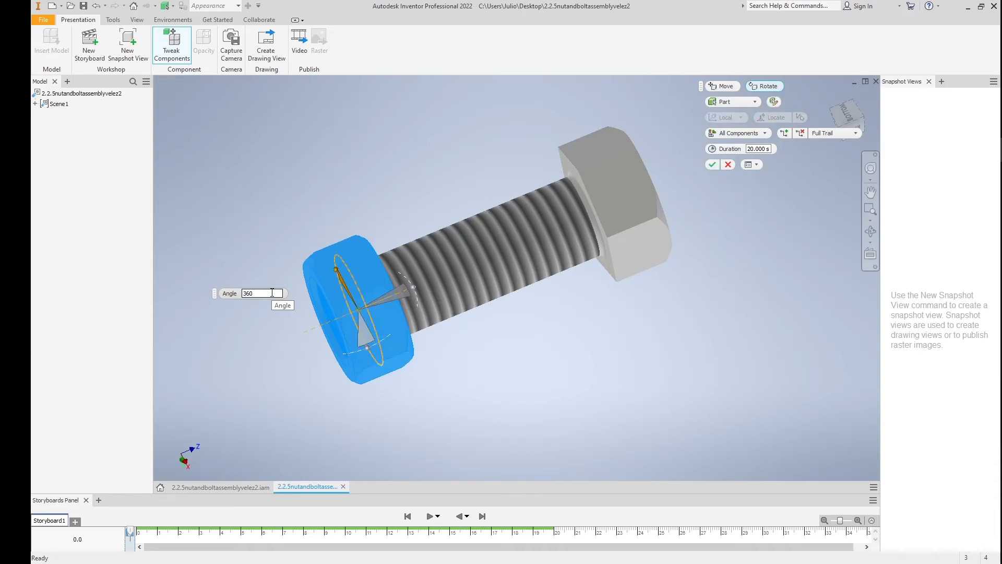
key(Return)
text(8)
key(Return)
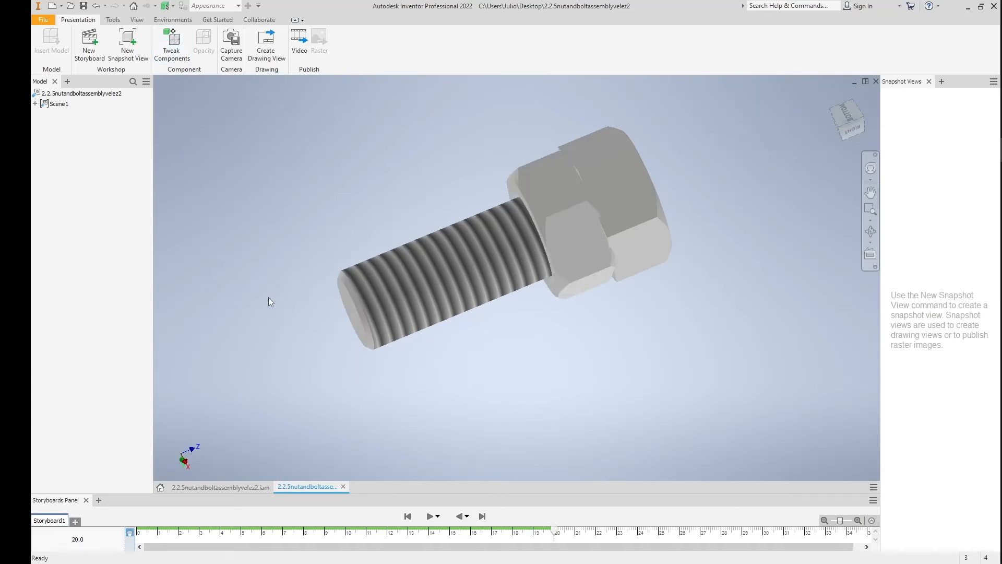
From the storyboard's start, move the playhead to 3.3 s and capture a camera view looking at the bolt's threaded end.
drag(549, 533, 129, 532)
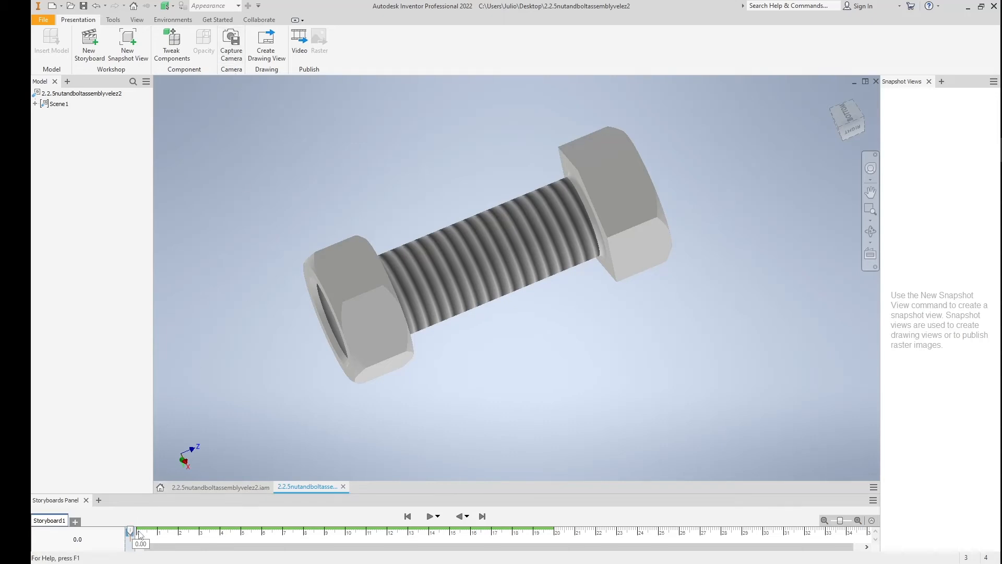
drag(130, 531, 205, 531)
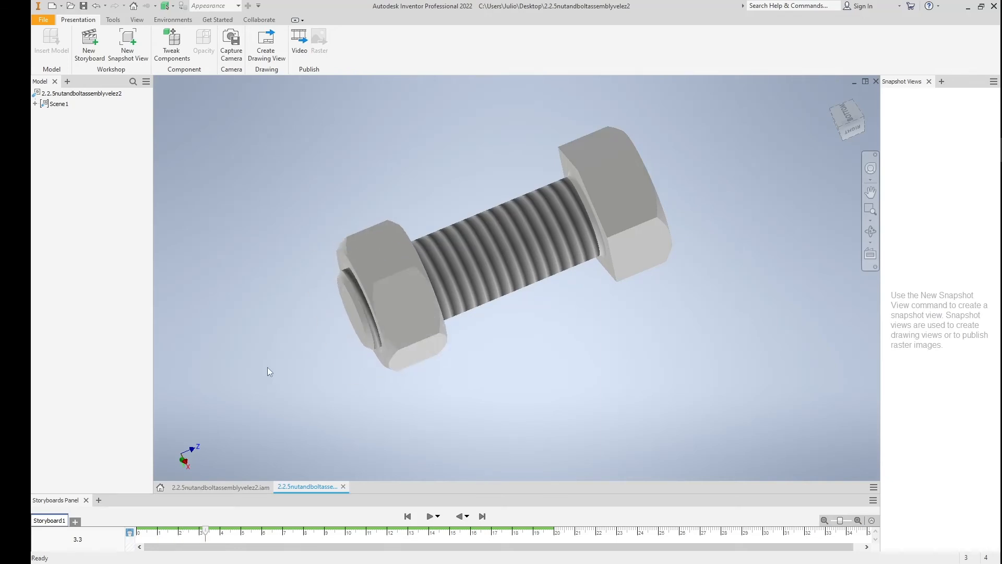
shift+middle_drag(335, 358, 452, 414)
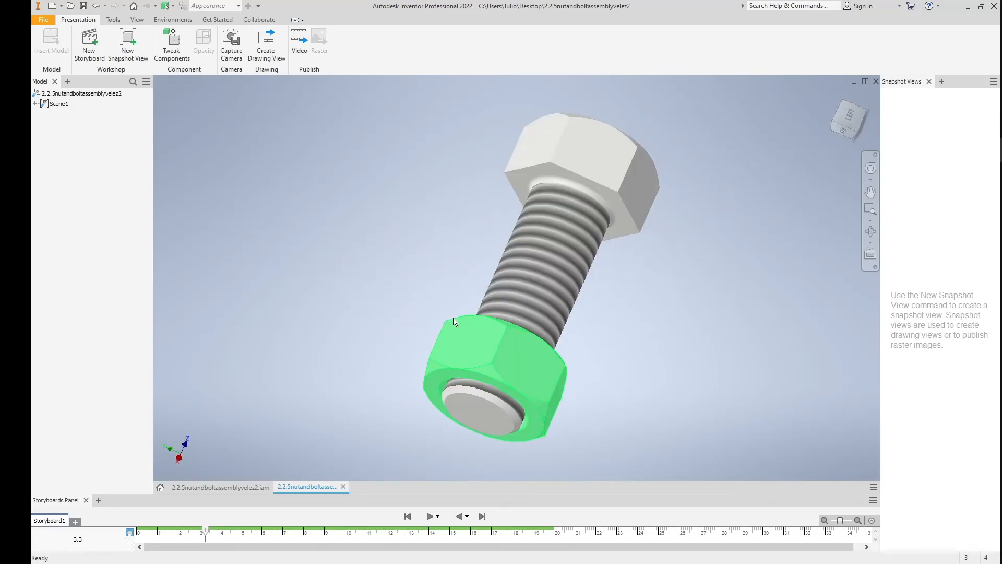
click(235, 54)
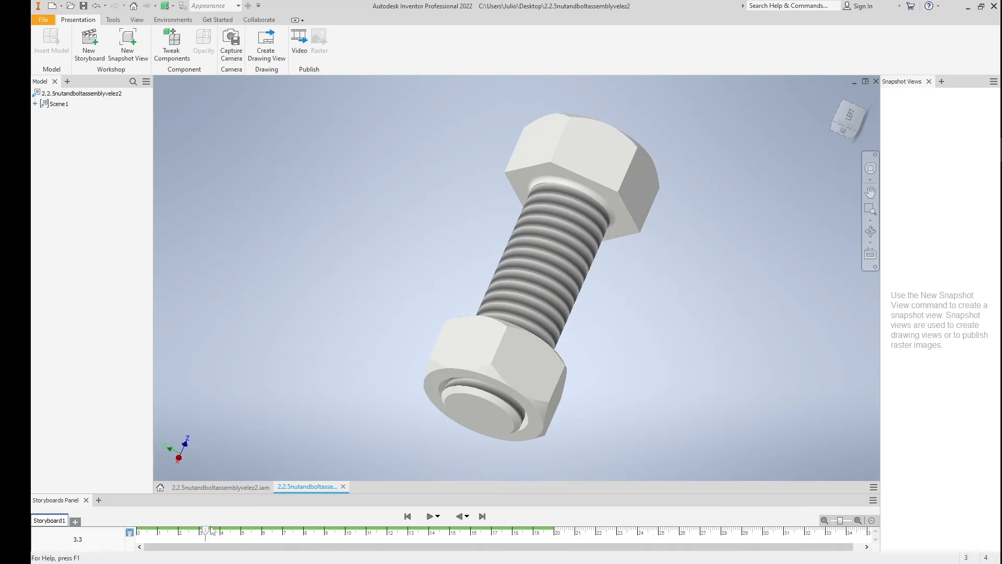
Capture differently orbited camera views of the assembly at 6.3 s and 9.4 s on the storyboard.
drag(206, 531, 268, 538)
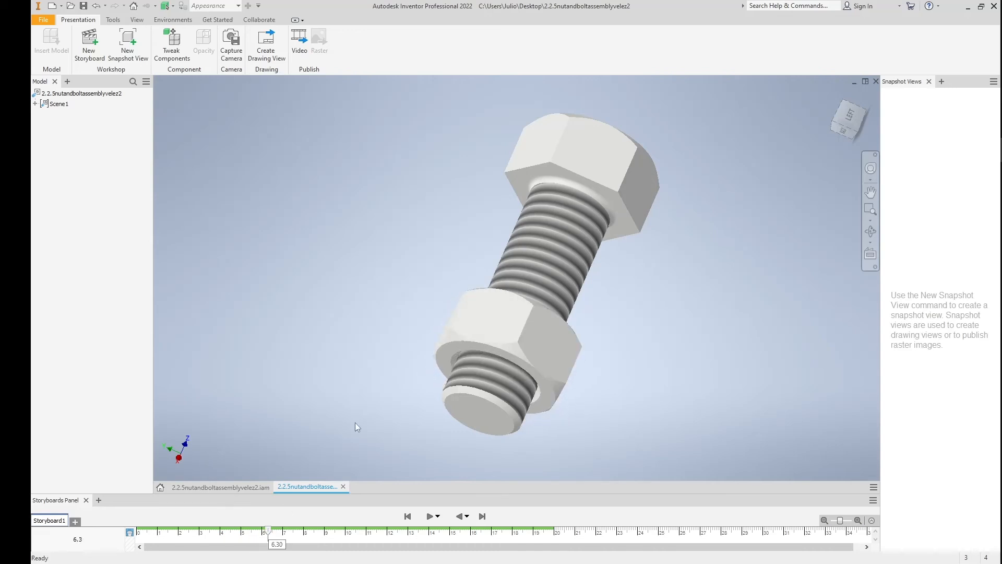
shift+middle_drag(398, 362, 549, 373)
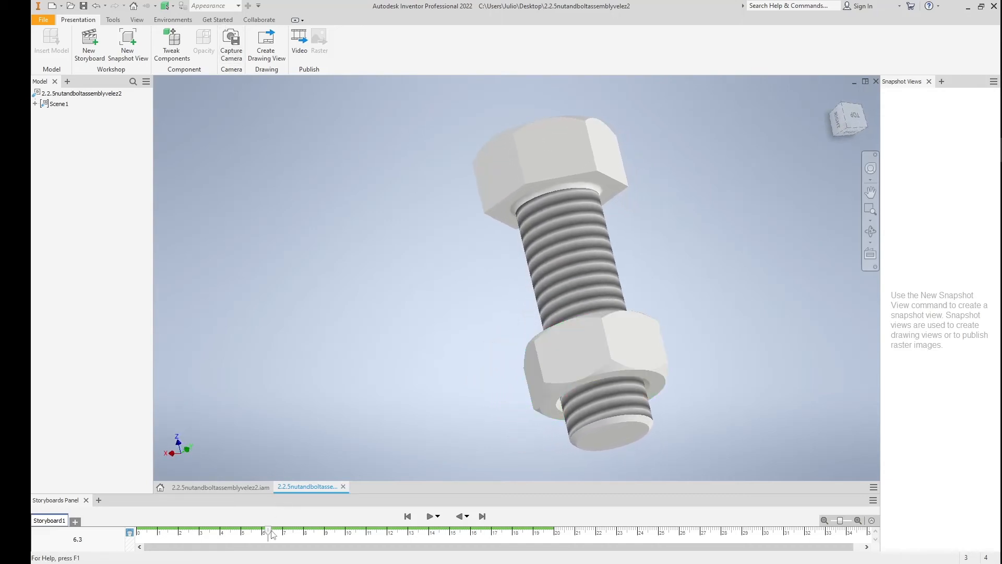
drag(268, 533, 336, 530)
shift+middle_drag(459, 376, 600, 313)
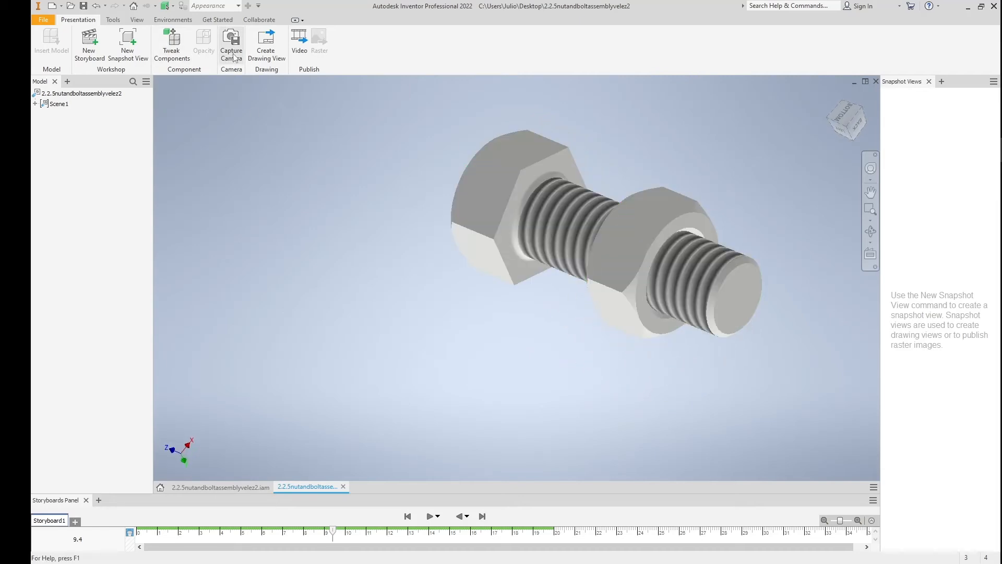
Capture newly orbited camera views at 12.5 s and 15.9 s on the storyboard.
drag(333, 532, 398, 533)
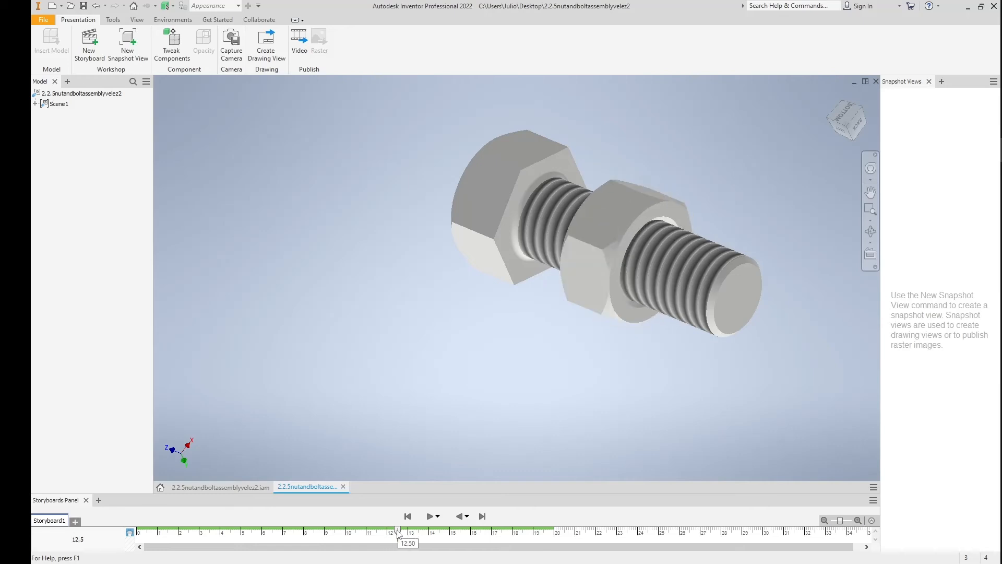
shift+middle_drag(568, 371, 607, 261)
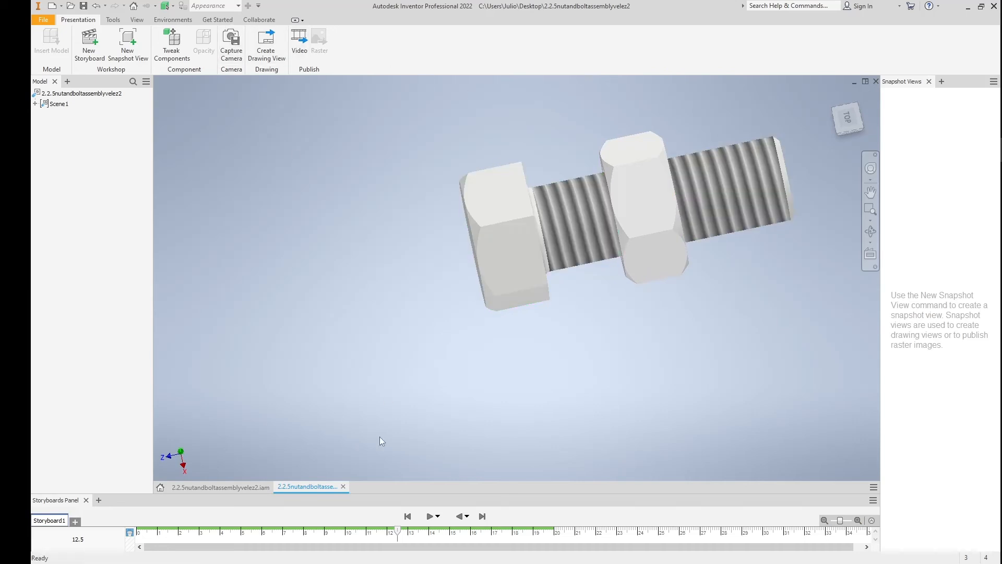
drag(397, 531, 469, 537)
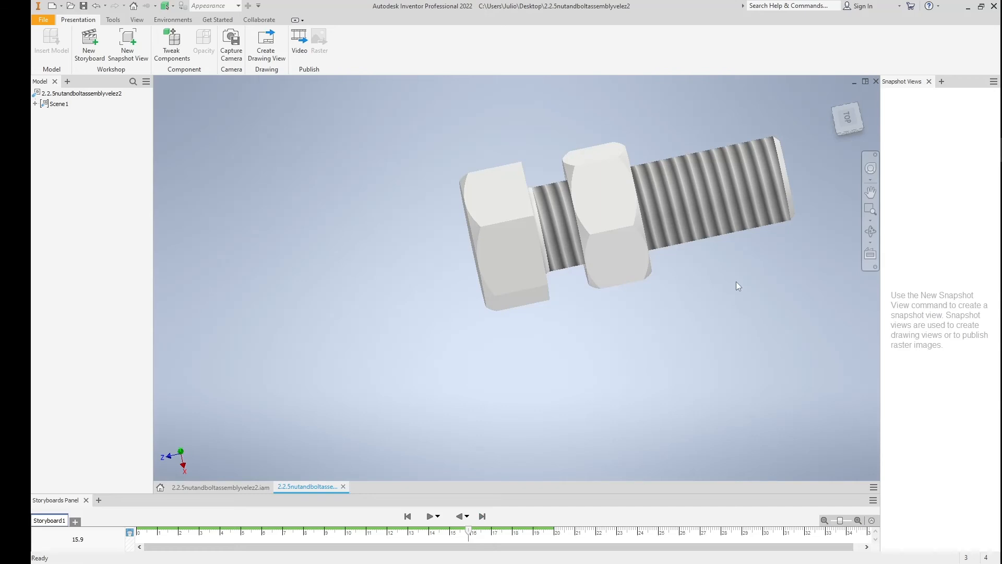
shift+middle_drag(738, 286, 729, 186)
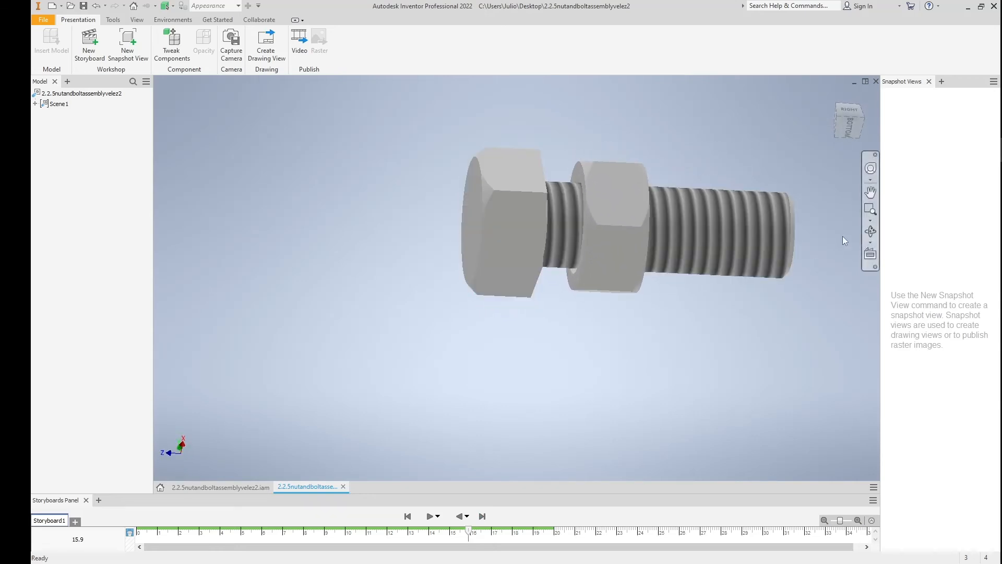
shift+middle_drag(844, 241, 714, 156)
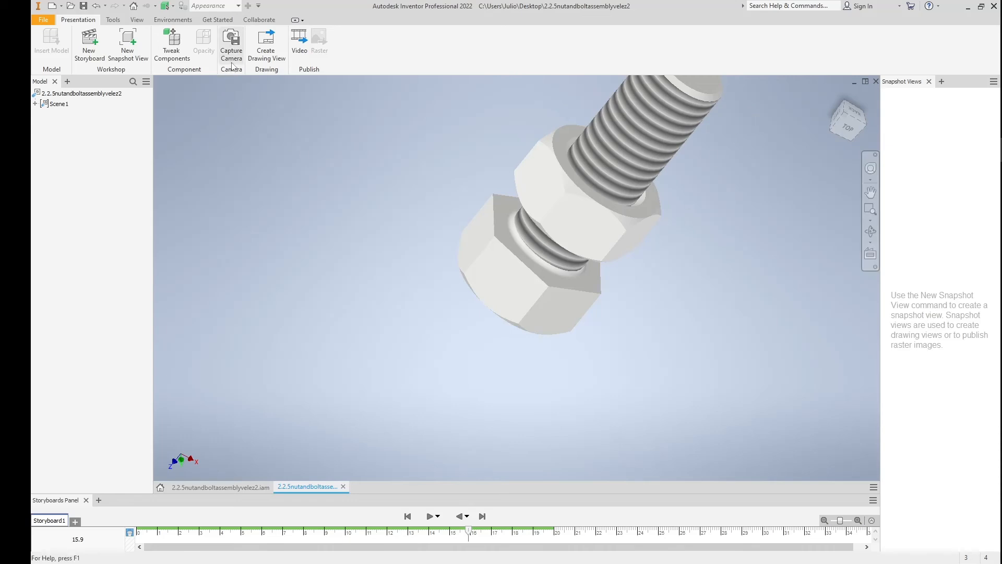
Capture a final orbited camera view at 20.1 s and return the storyboard to its start.
drag(469, 530, 558, 537)
shift+middle_drag(716, 214, 481, 145)
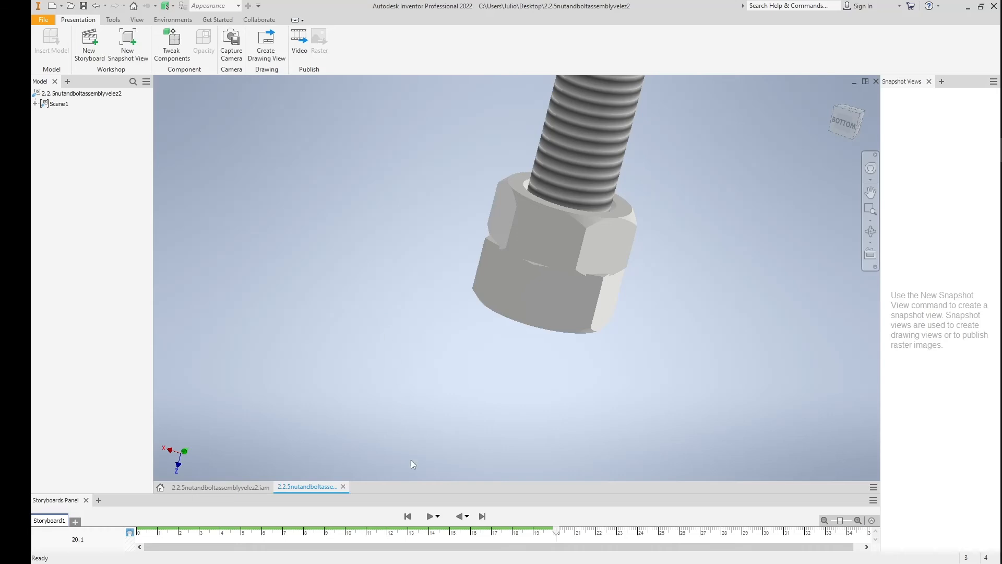
click(407, 517)
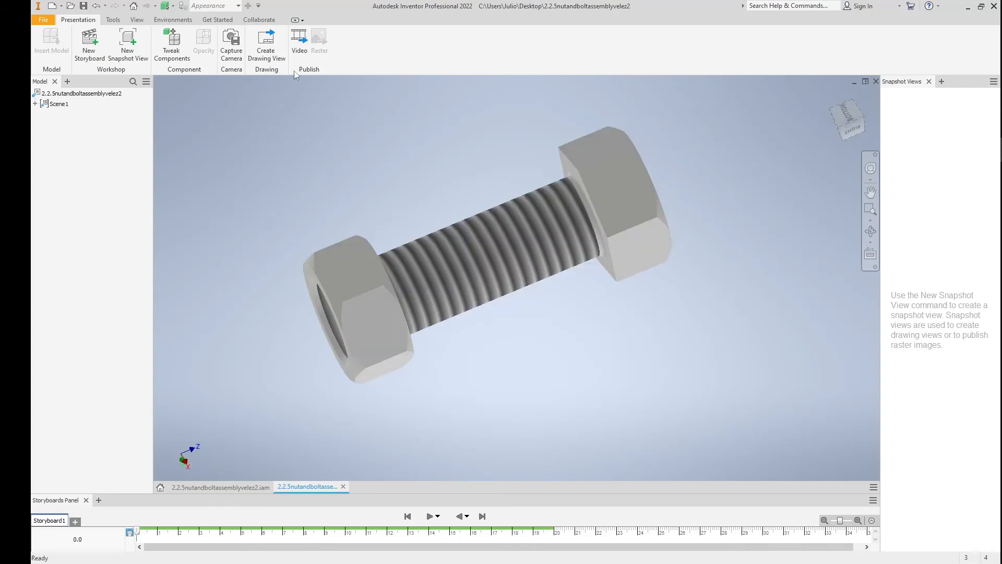
Publish the current storyboard as a 1920 x 1080 (16:9) WMV video in Documents, named 2.2.5NUTandBOLTvideo plus the author's surname.
click(299, 42)
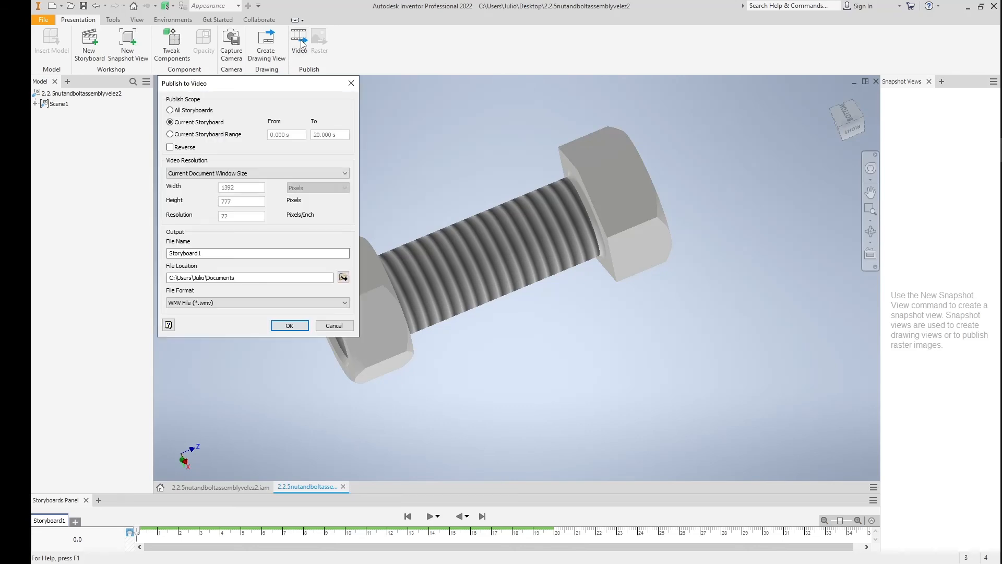
click(294, 173)
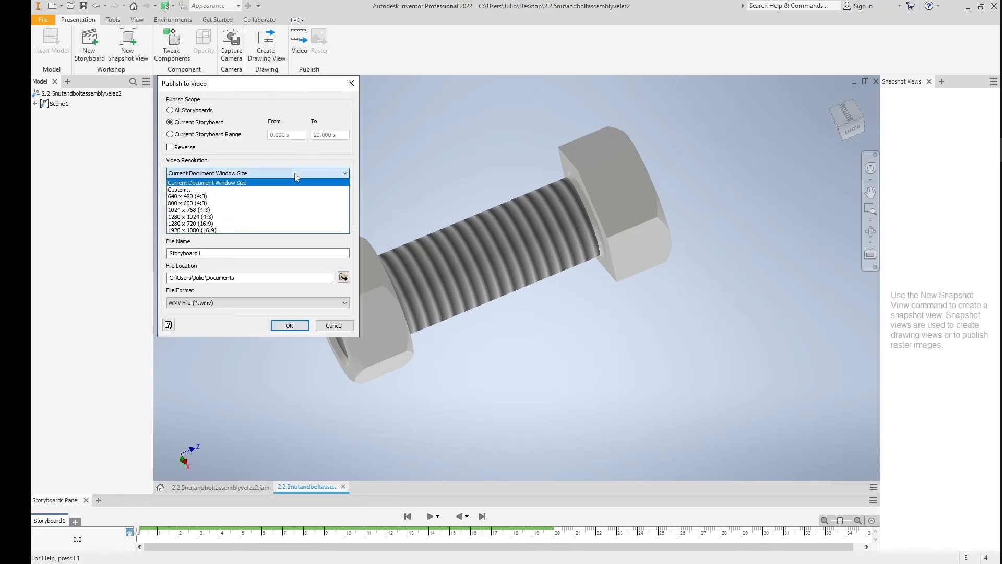
click(210, 231)
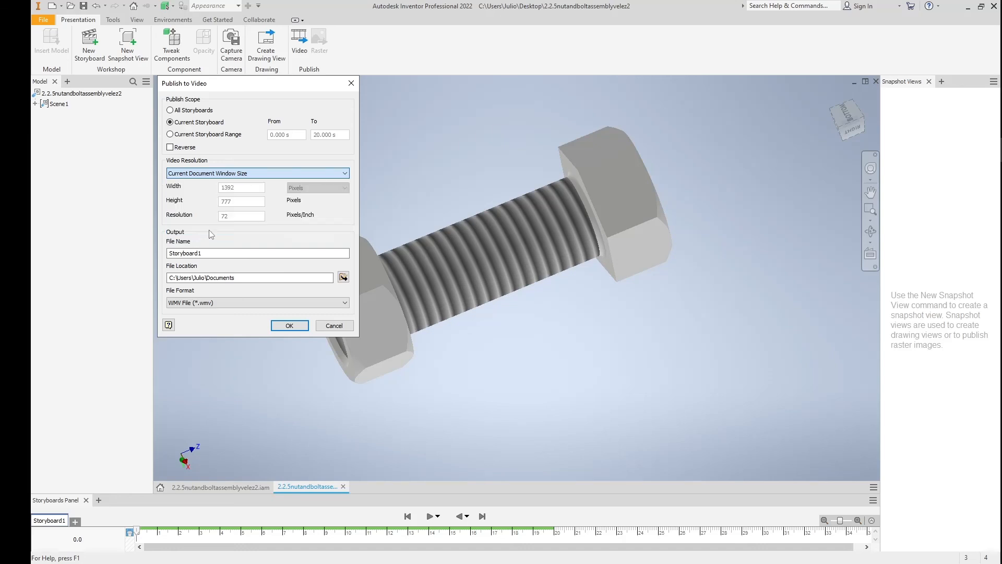
click(228, 253)
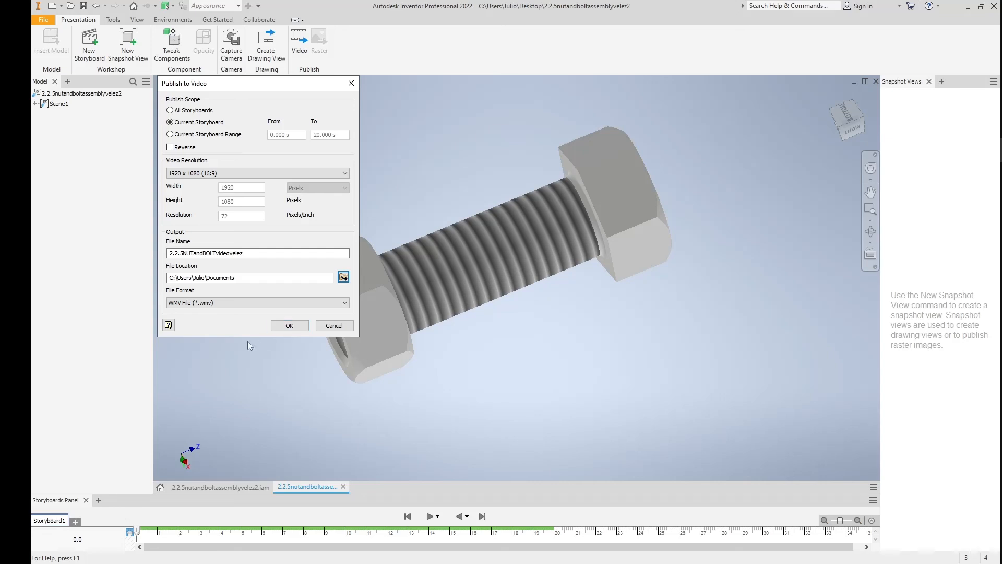
click(288, 325)
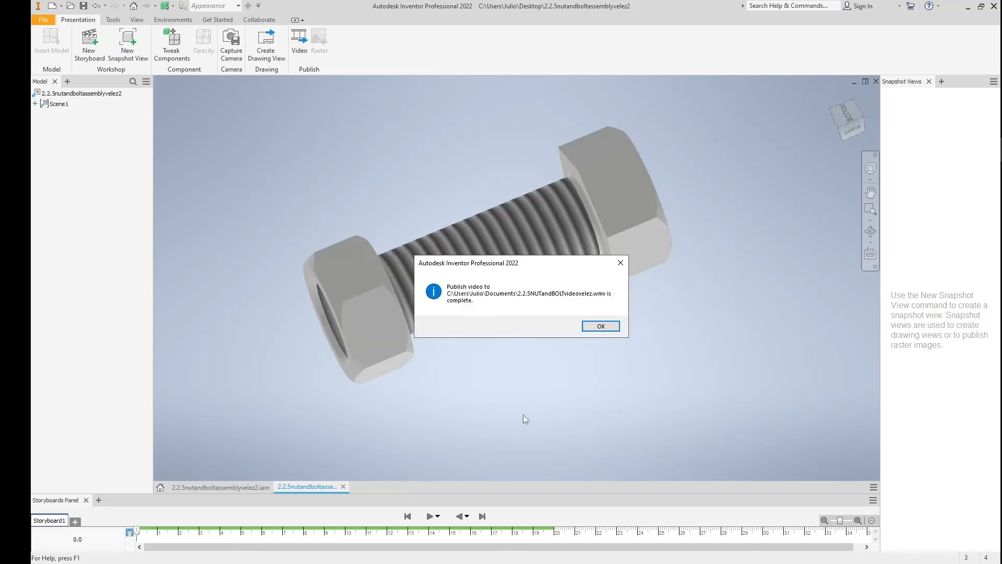
click(593, 327)
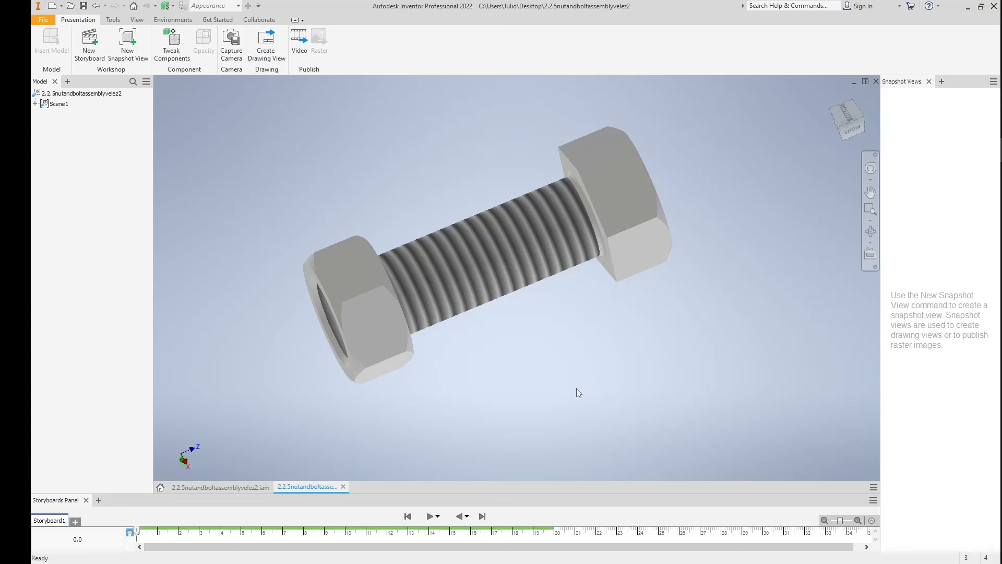